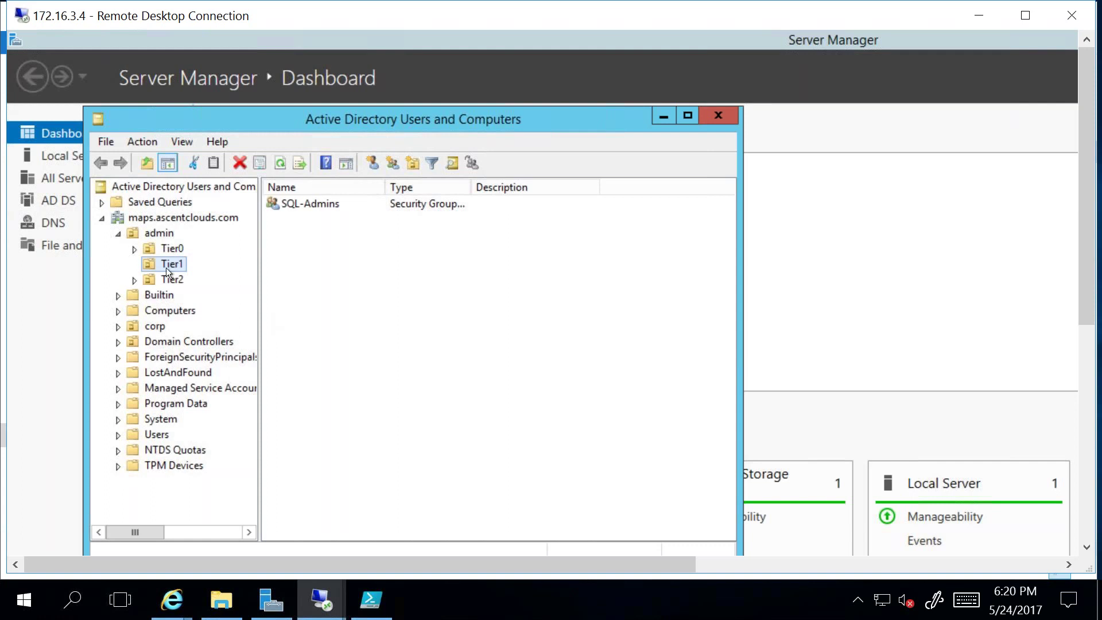
Step: Browse the admin OU's Tier0, Tier1 and Tier2 sub-OUs to compare their contents
left_click(153, 237)
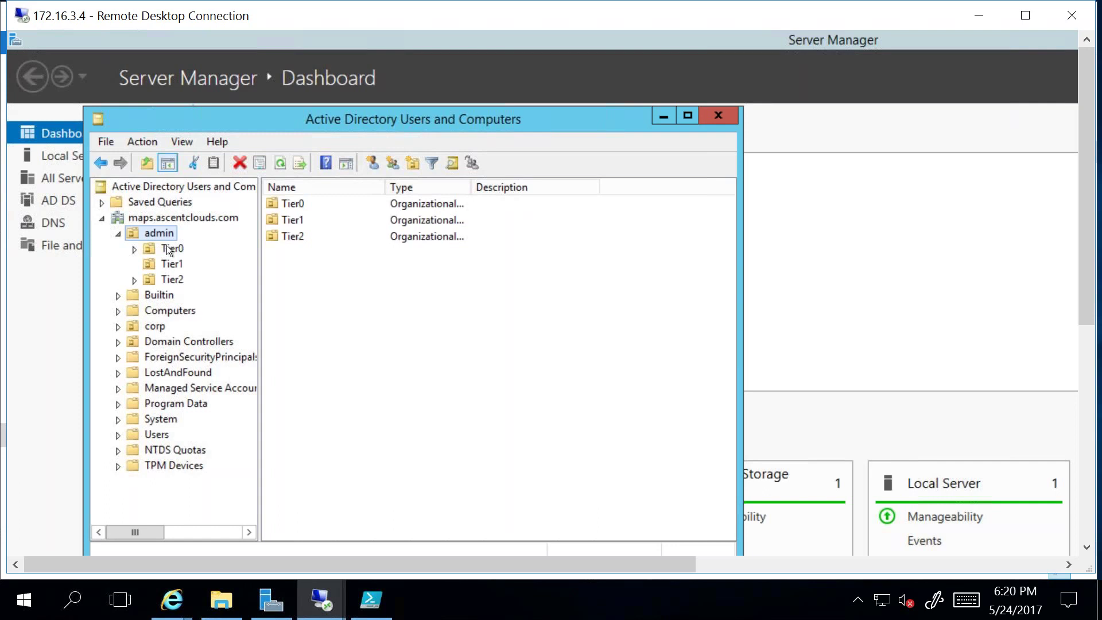
left_click(168, 248)
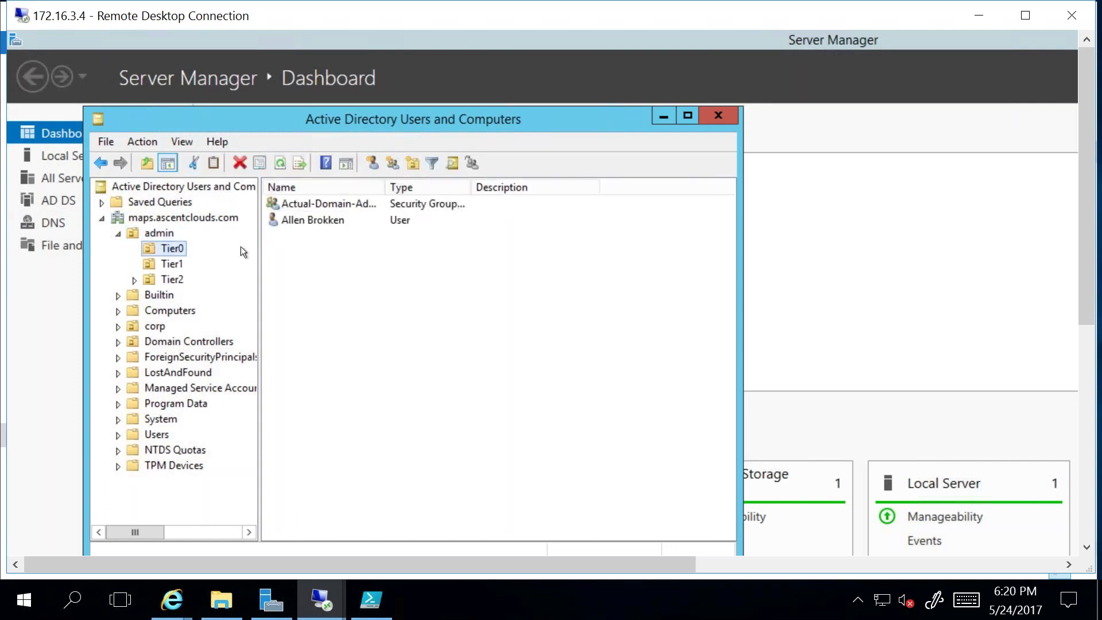
left_click(173, 269)
left_click(173, 281)
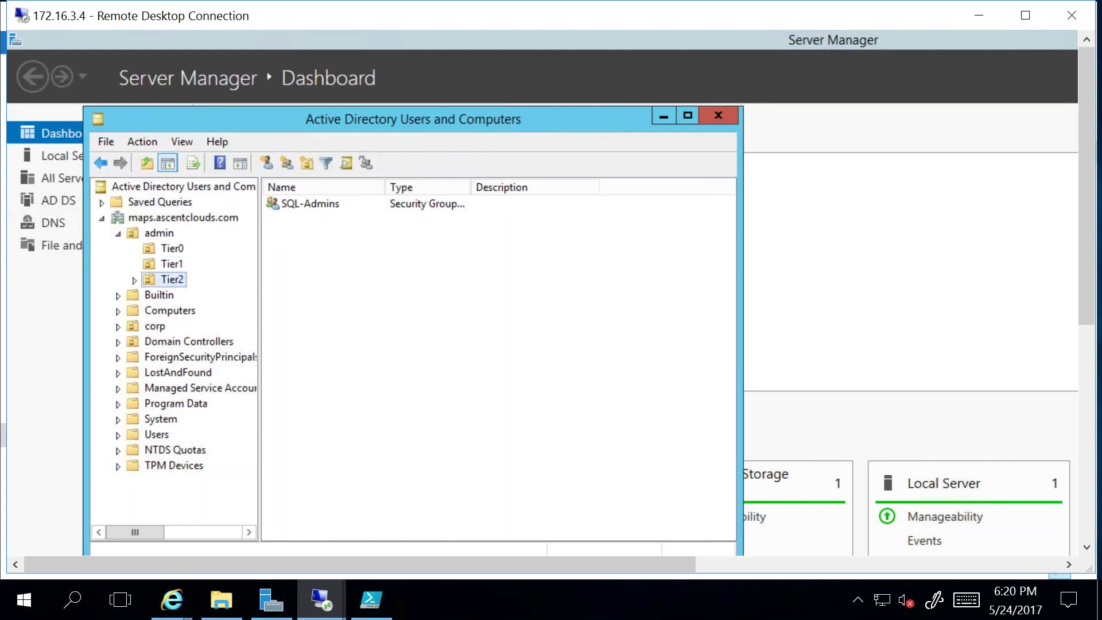
left_click(168, 263)
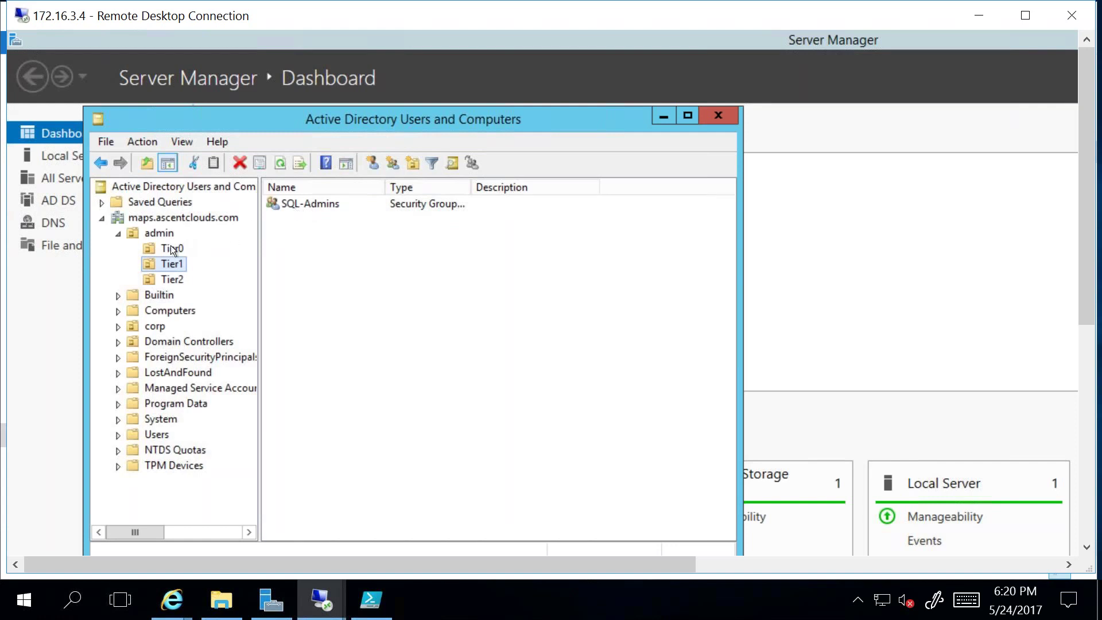
Step: In Tier0, select Actual-Domain-Admins and auto-fit the Name column to show full names
left_click(172, 248)
left_click(312, 203)
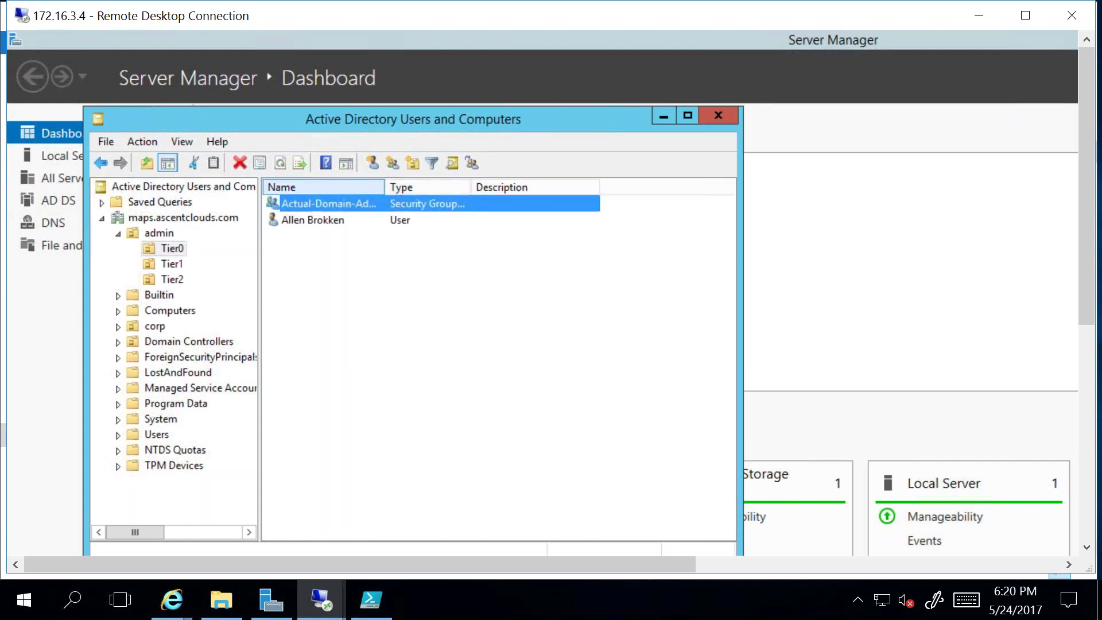
double_click(384, 187)
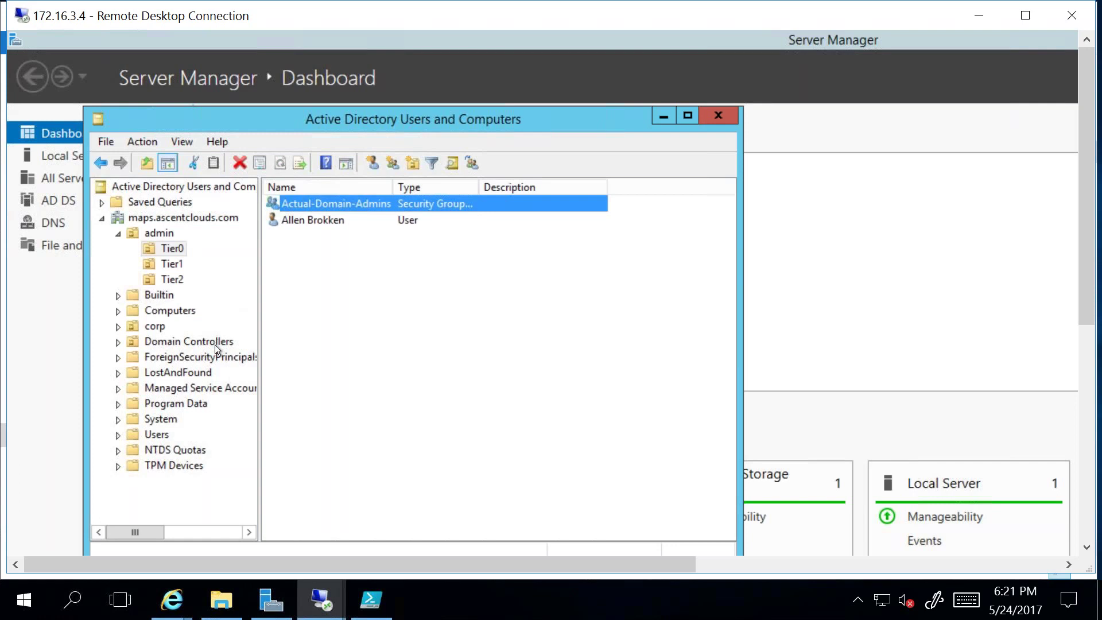
Step: Check Domain Admins' members in Users, auto-fitting names, then cancel without changes
left_click(151, 434)
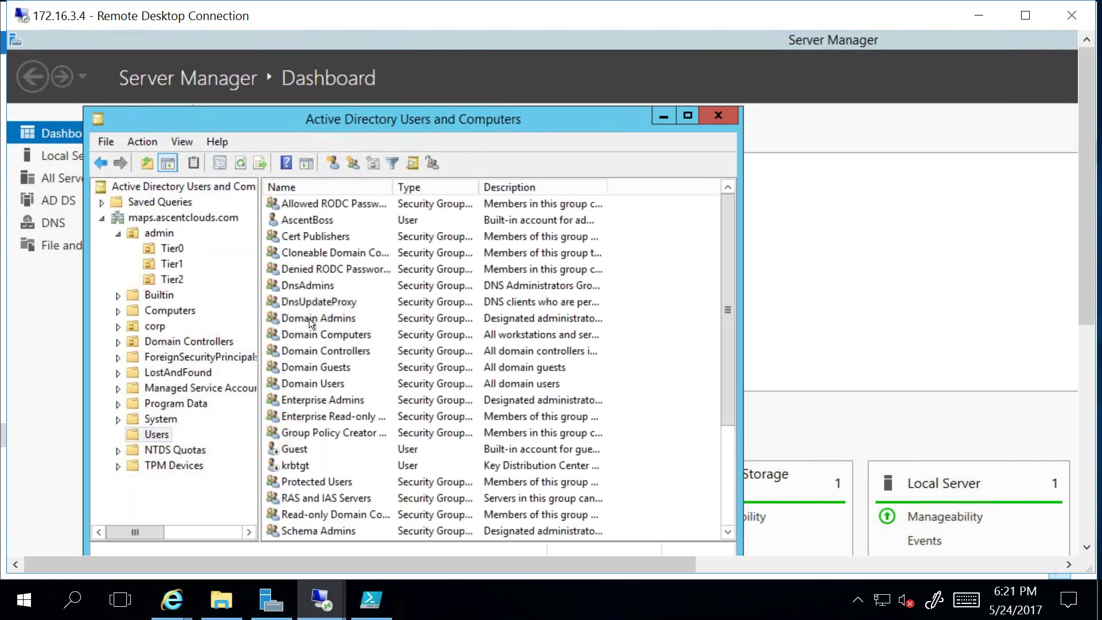
double_click(309, 318)
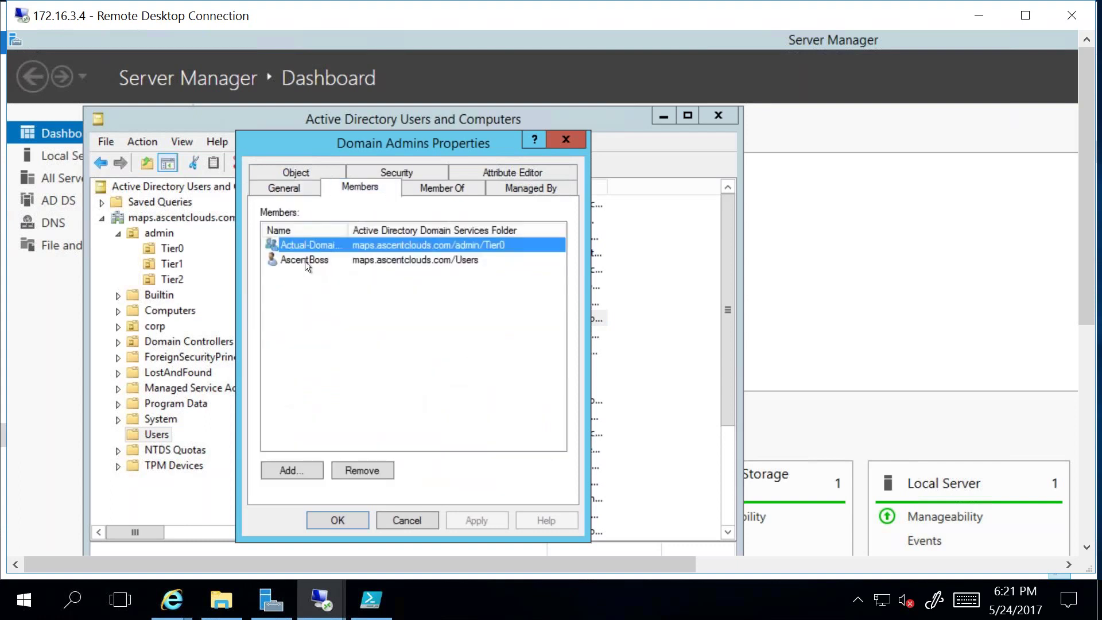
left_click(305, 261)
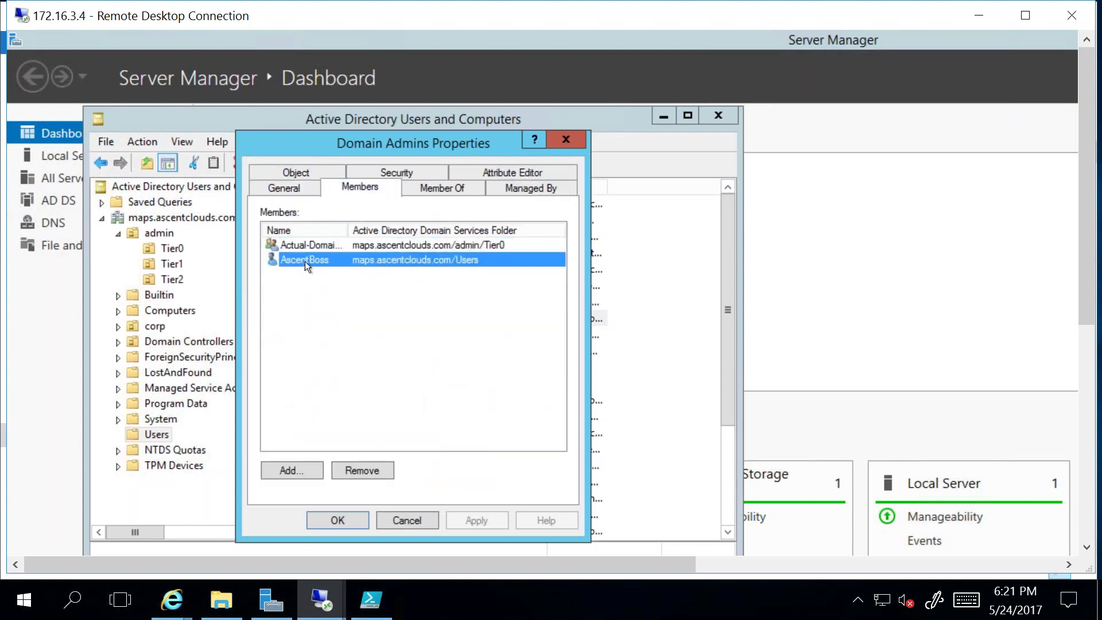
double_click(348, 229)
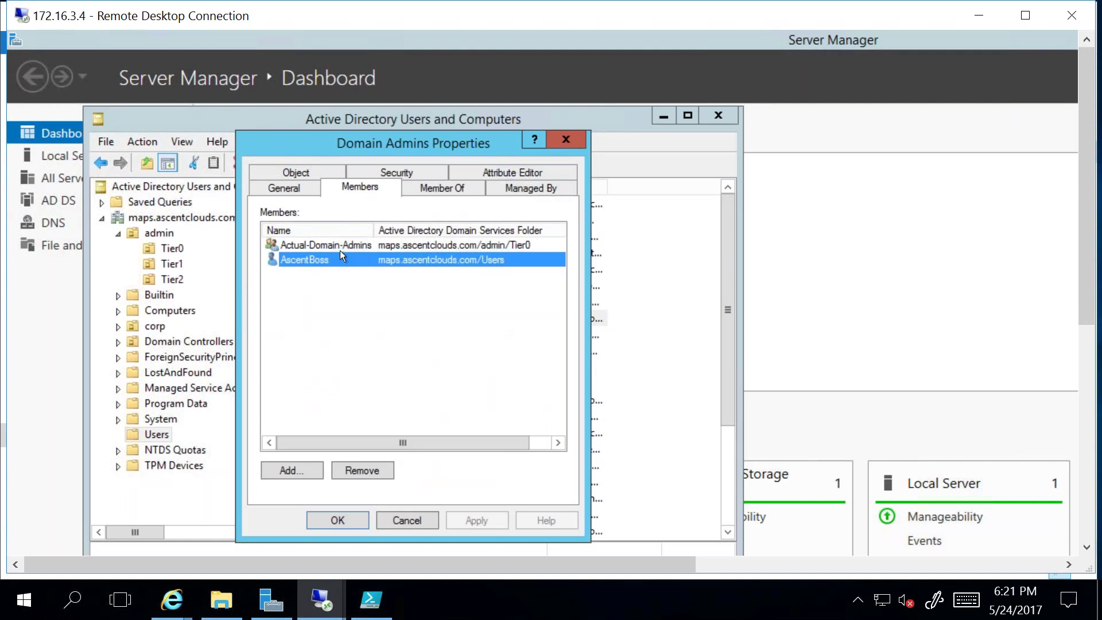
left_click(340, 250)
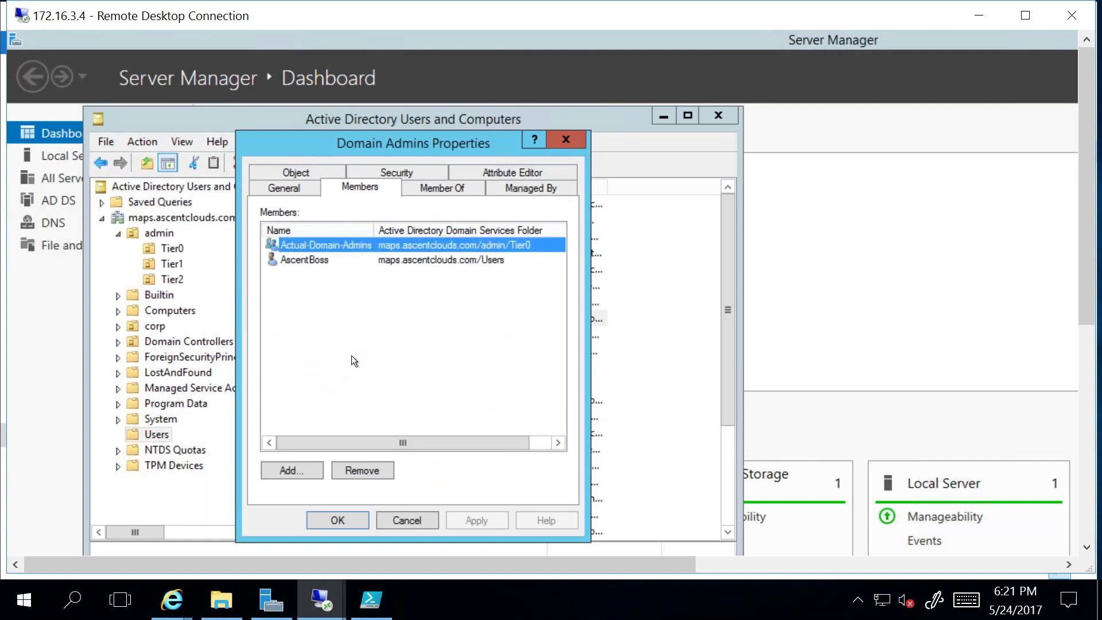
left_click(407, 520)
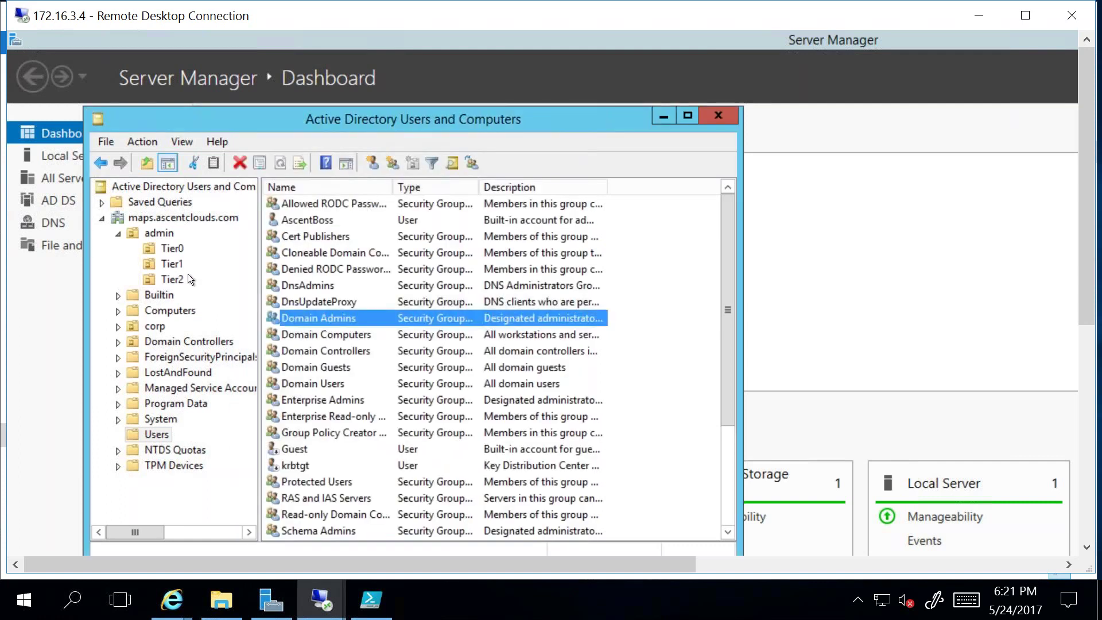
Step: Open Actual-Domain-Admins properties from Tier0, glance at its member list, and cancel
left_click(172, 250)
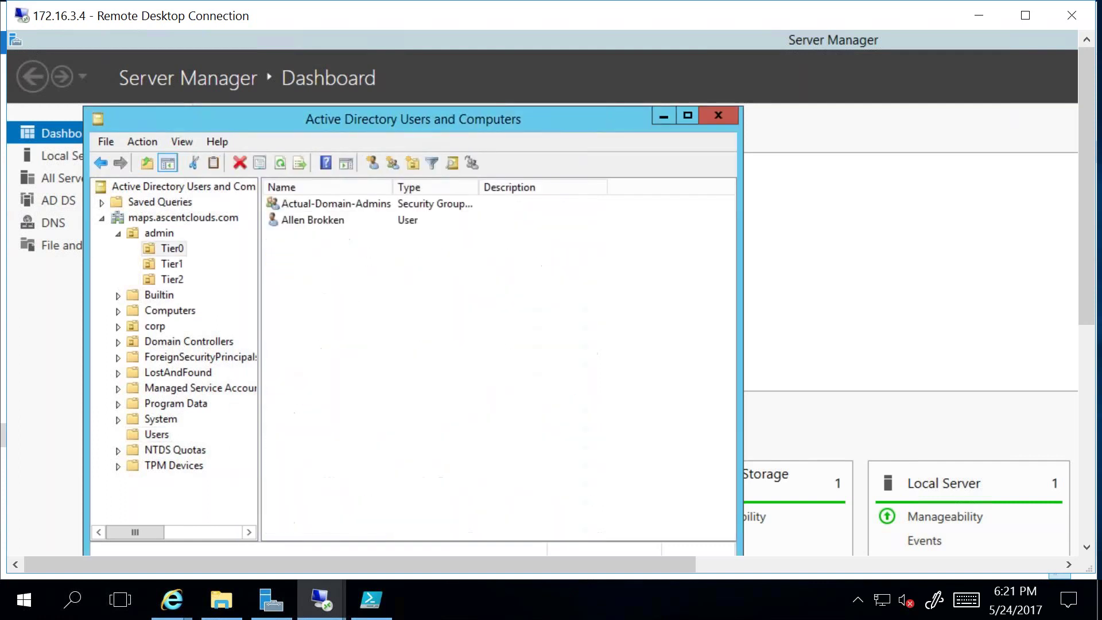
left_click(342, 206)
double_click(342, 206)
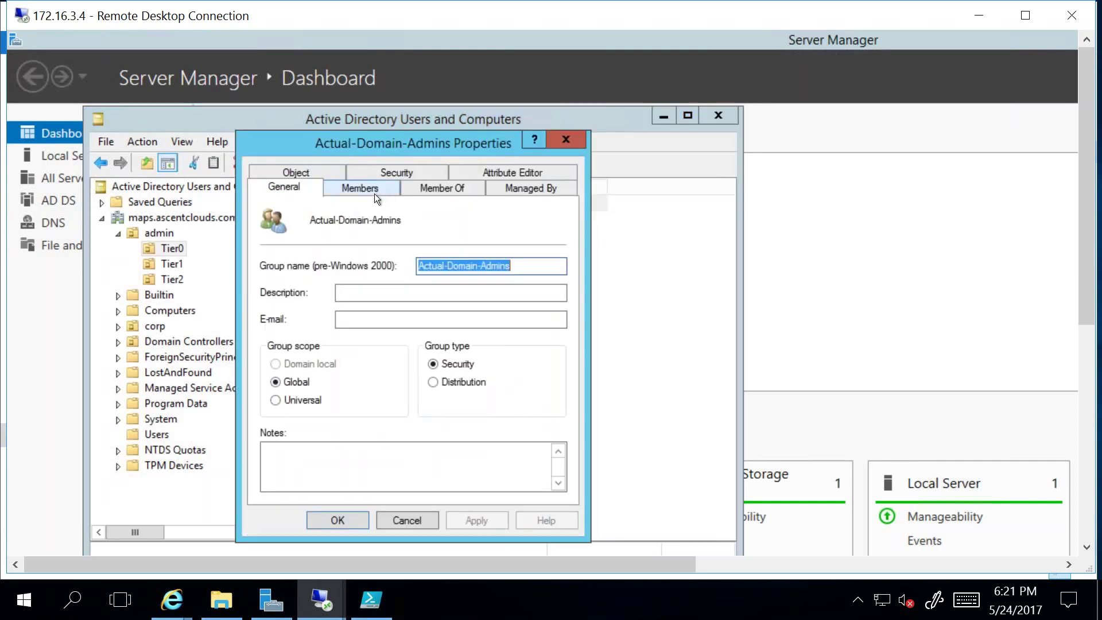
left_click(374, 191)
left_click(414, 519)
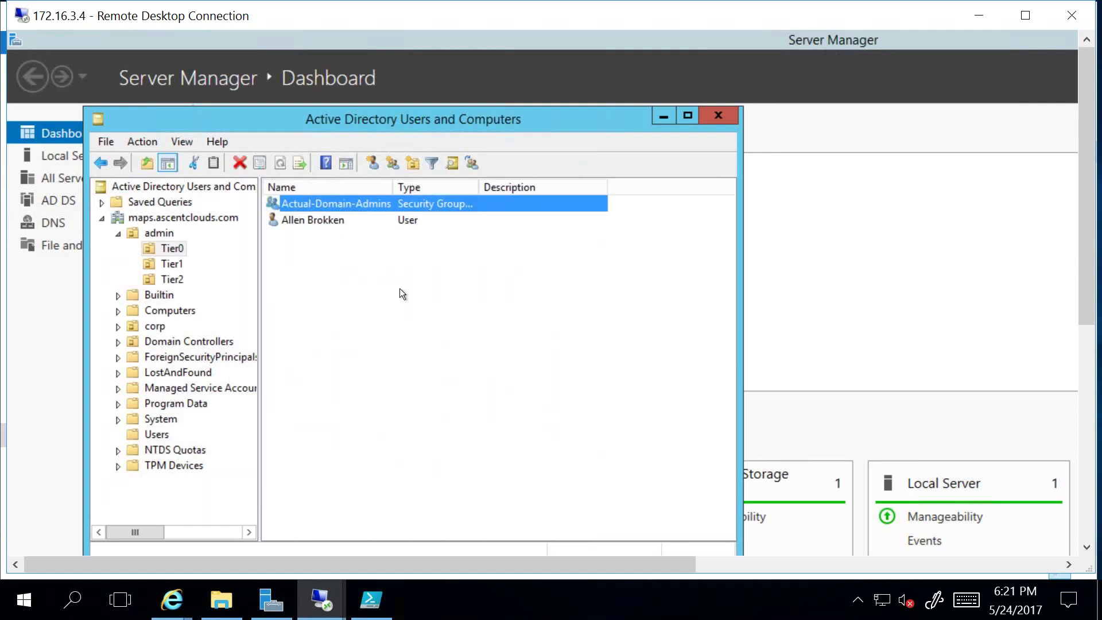
Step: Review Actual-Domain-Admins members with names auto-fitted, noting the Remote Registry account, then cancel
double_click(343, 204)
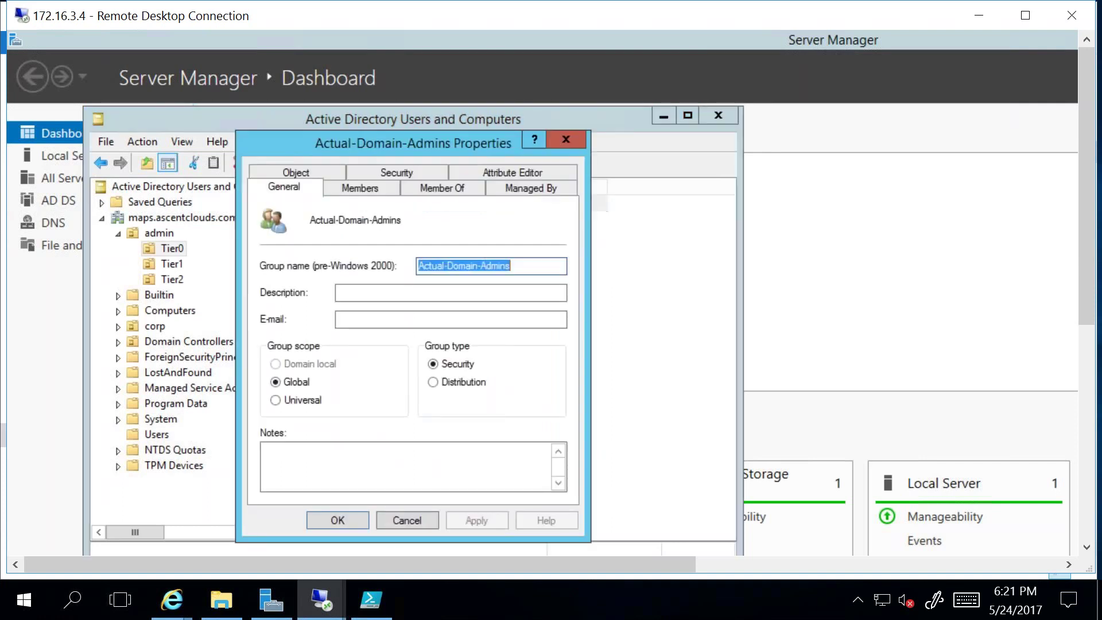
left_click(356, 190)
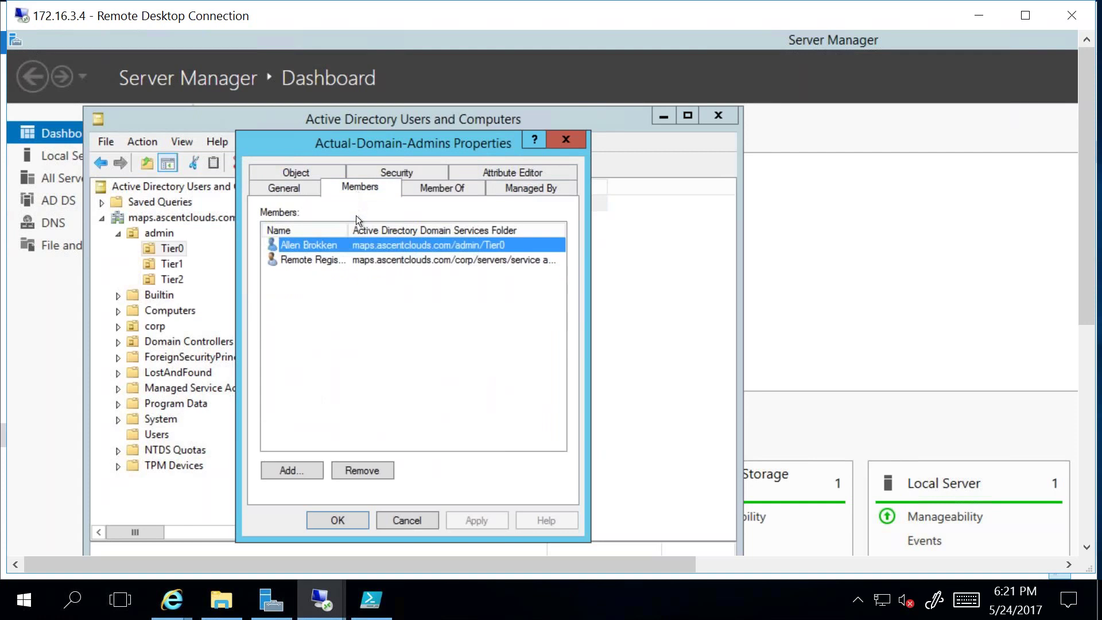
double_click(349, 232)
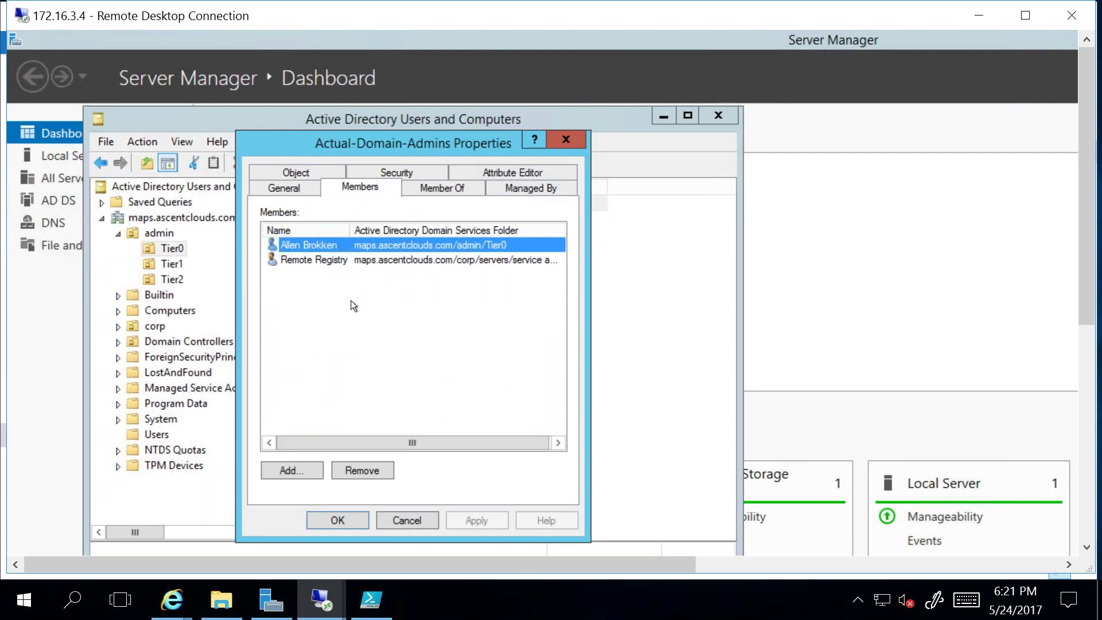
left_click(316, 260)
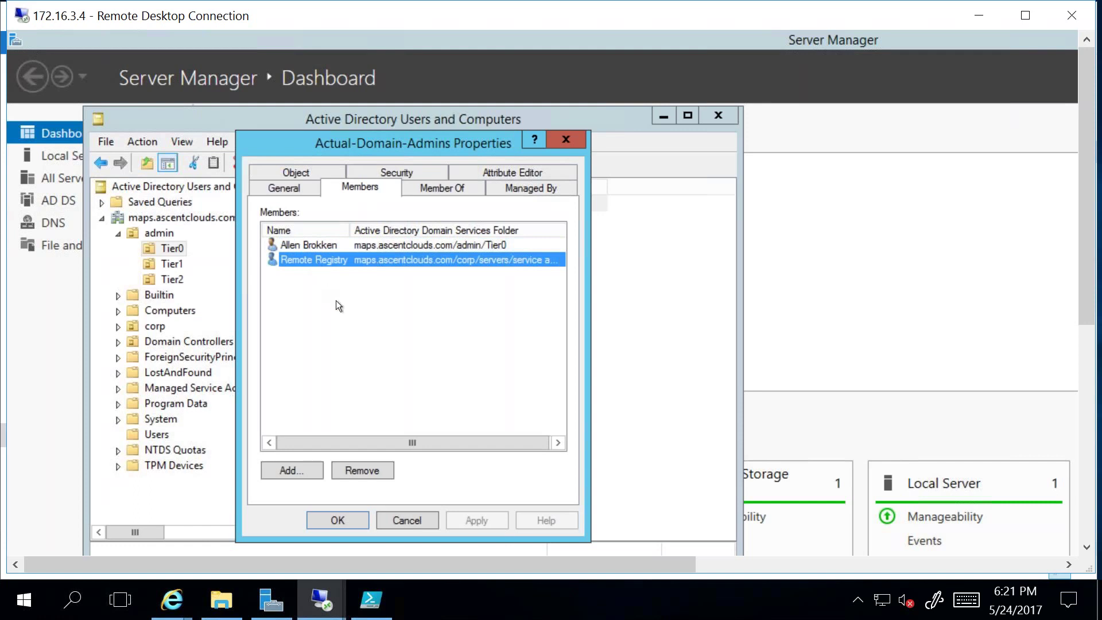
left_click(395, 522)
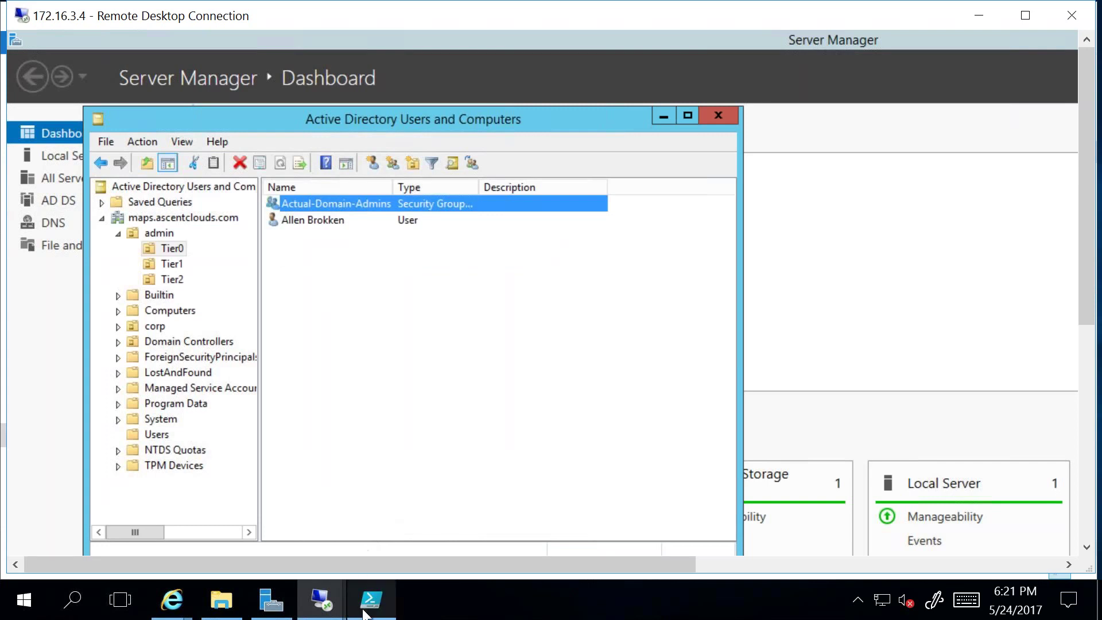
mouse_move(370, 614)
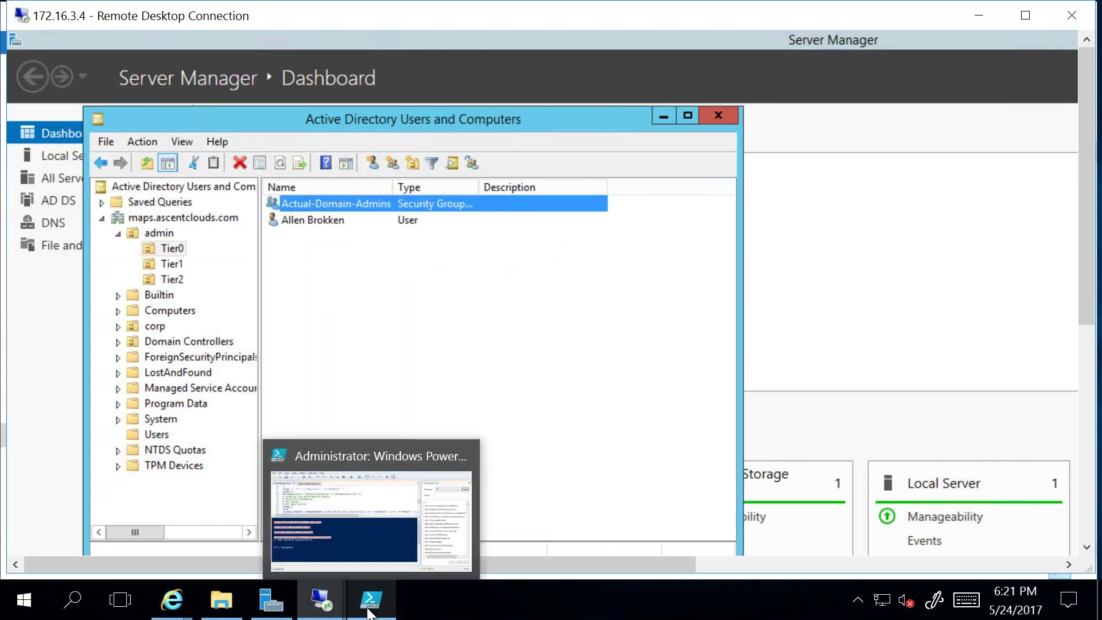
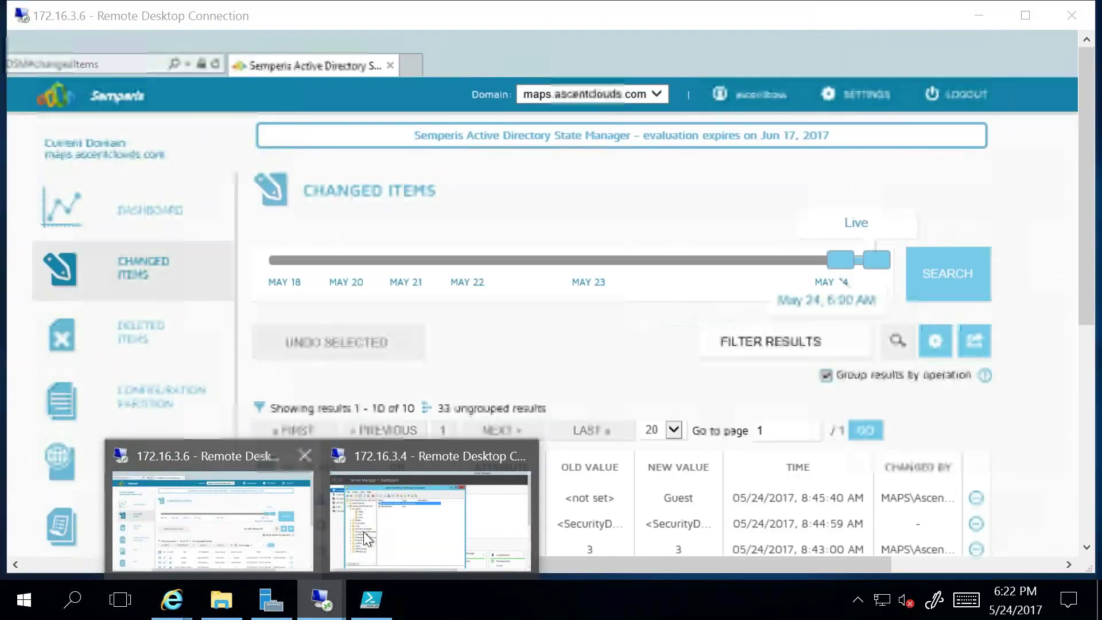
Step: Switch to the 172.16.3.4 remote session and bring File Explorer to the front
left_click(364, 532)
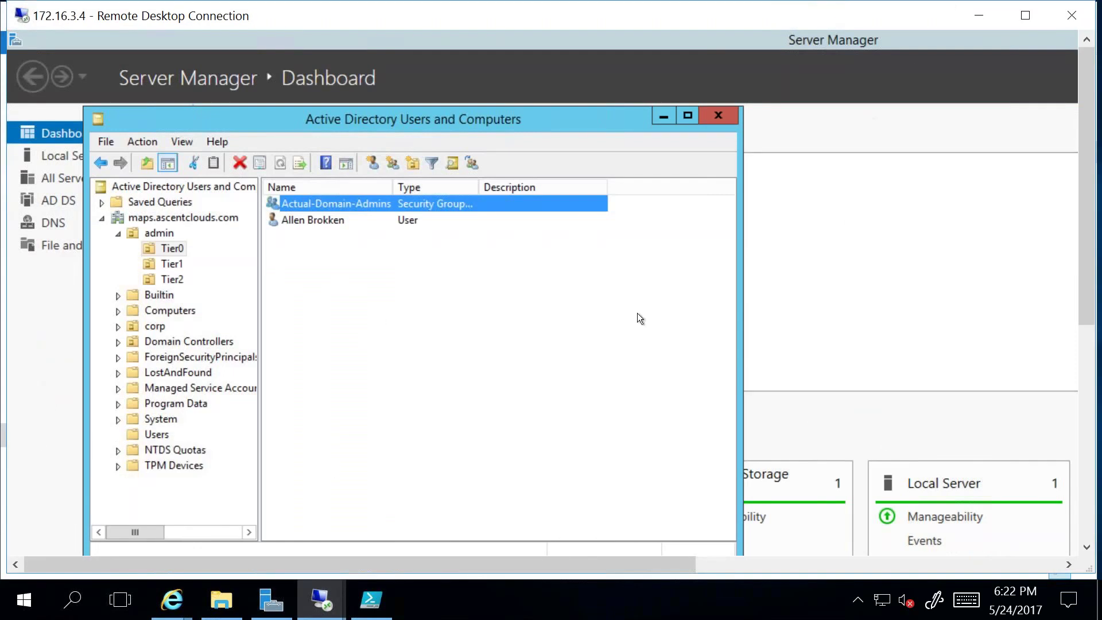
left_click(228, 600)
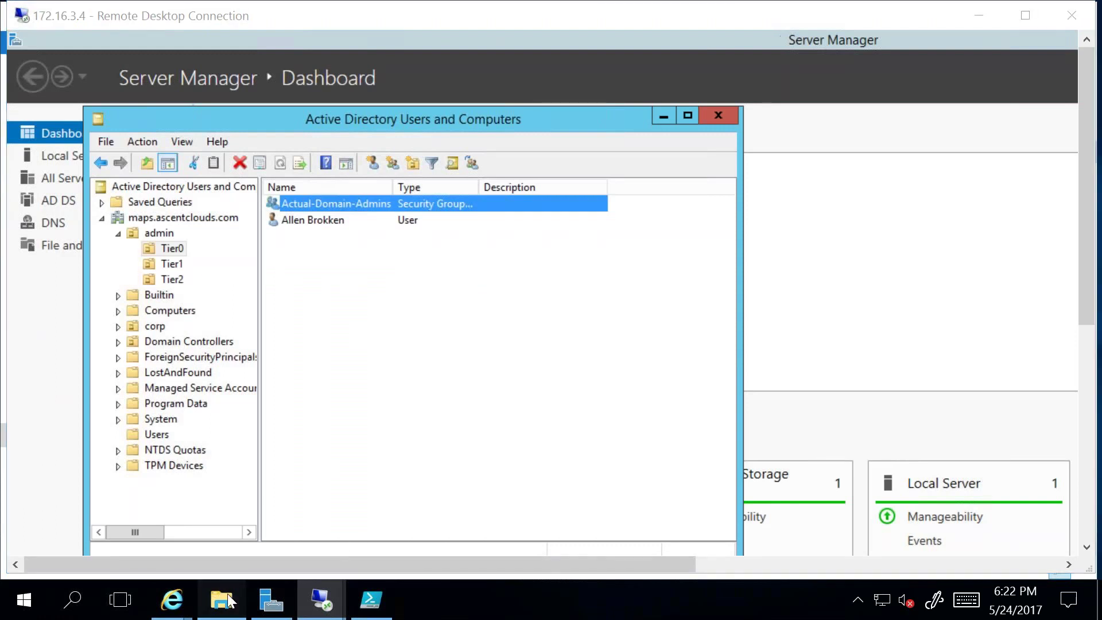
Step: Select the ExecMalware3 script, cancelling the accidental rename so its name stays unchanged
left_click(255, 263)
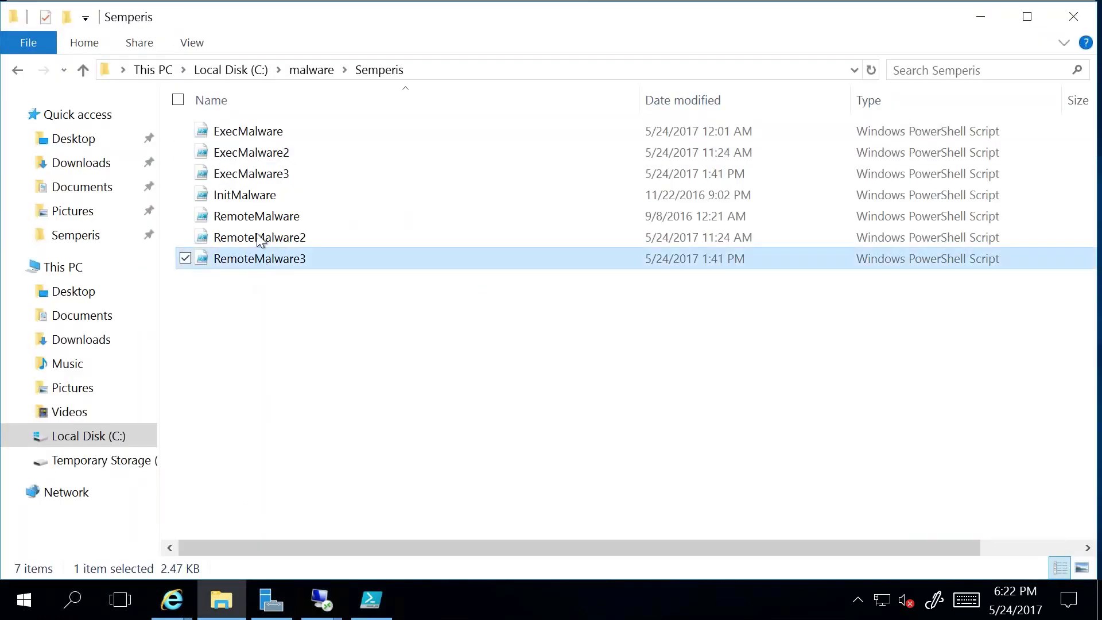
left_click(260, 179)
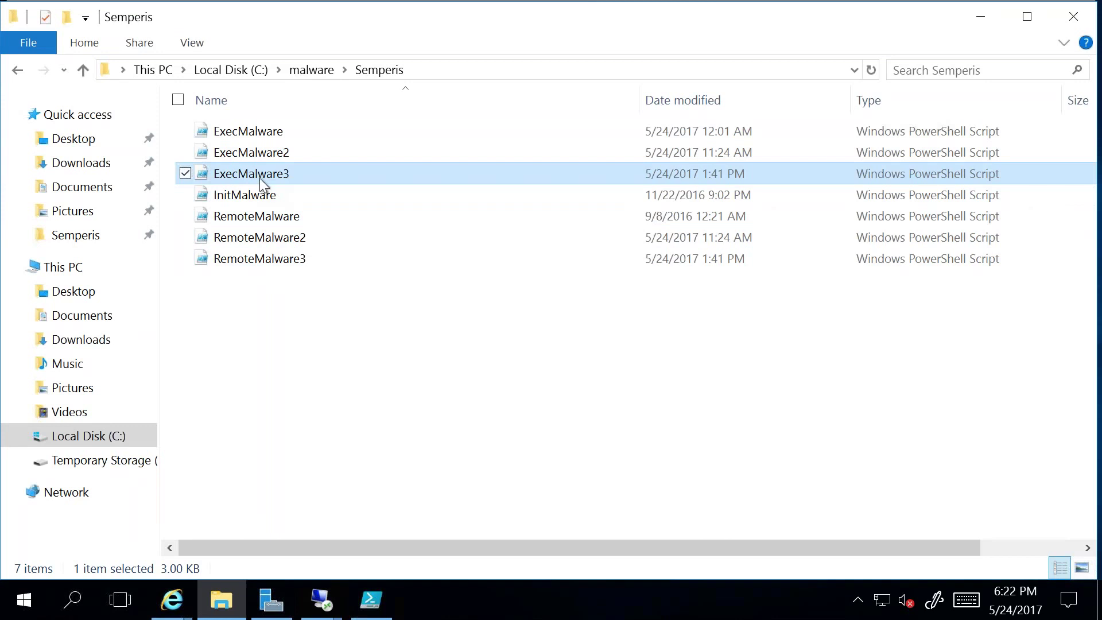
left_click(260, 178)
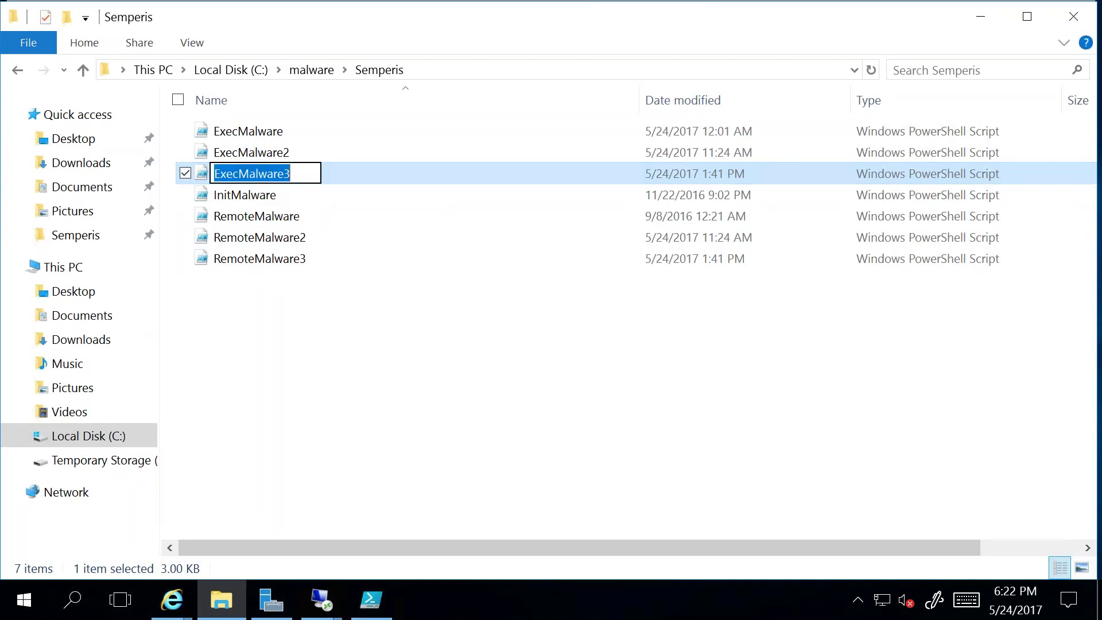
left_click(379, 210)
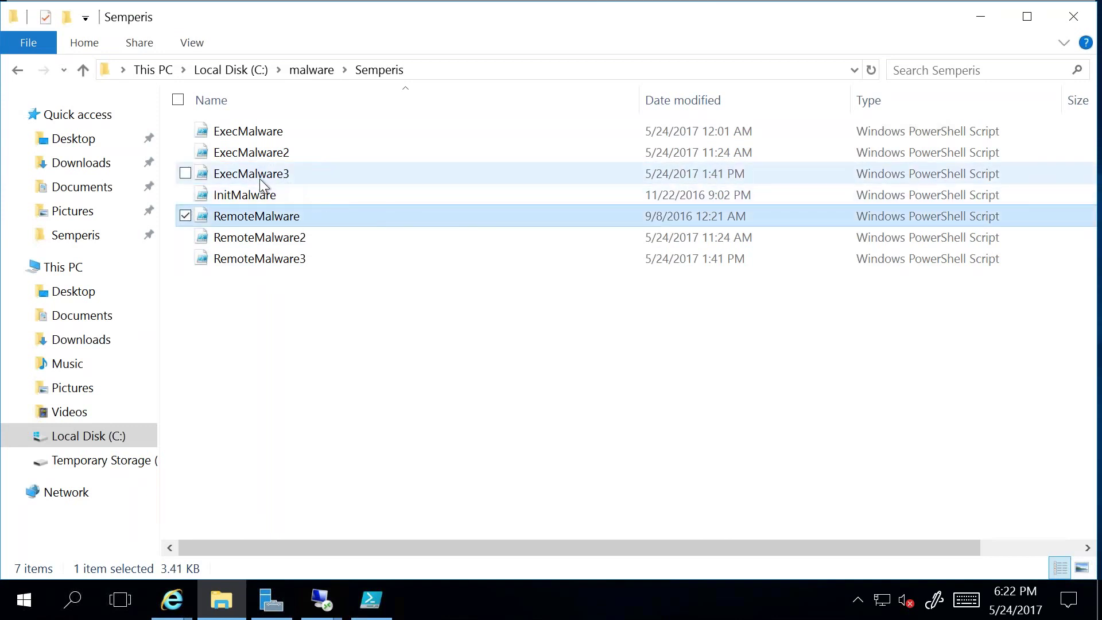
left_click(204, 180)
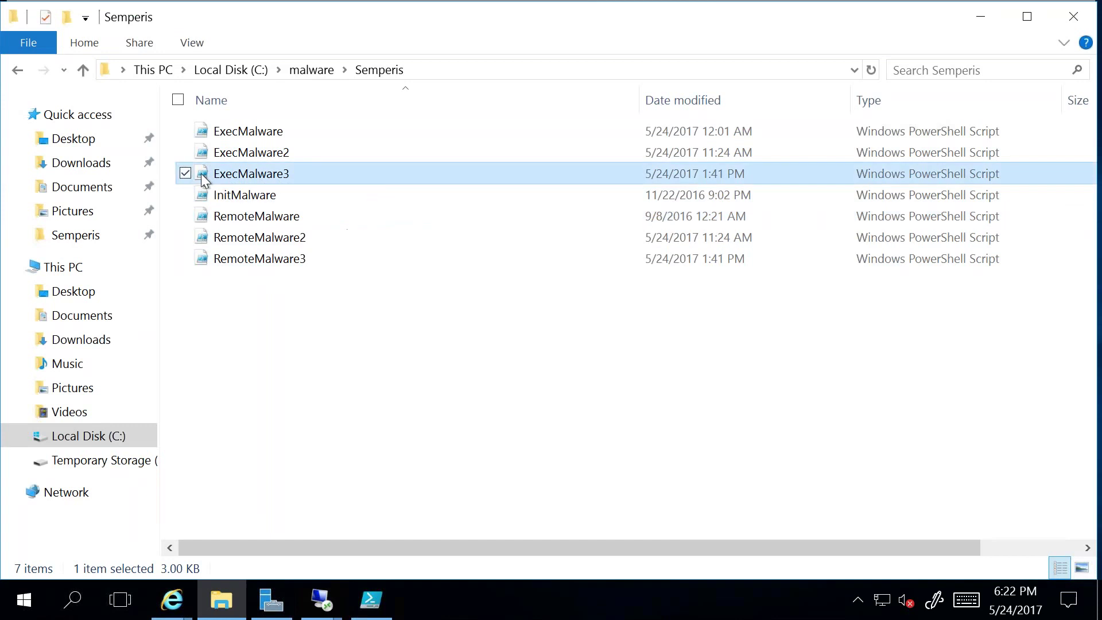
Step: Run ExecMalware3 with PowerShell from its context menu
right_click(201, 174)
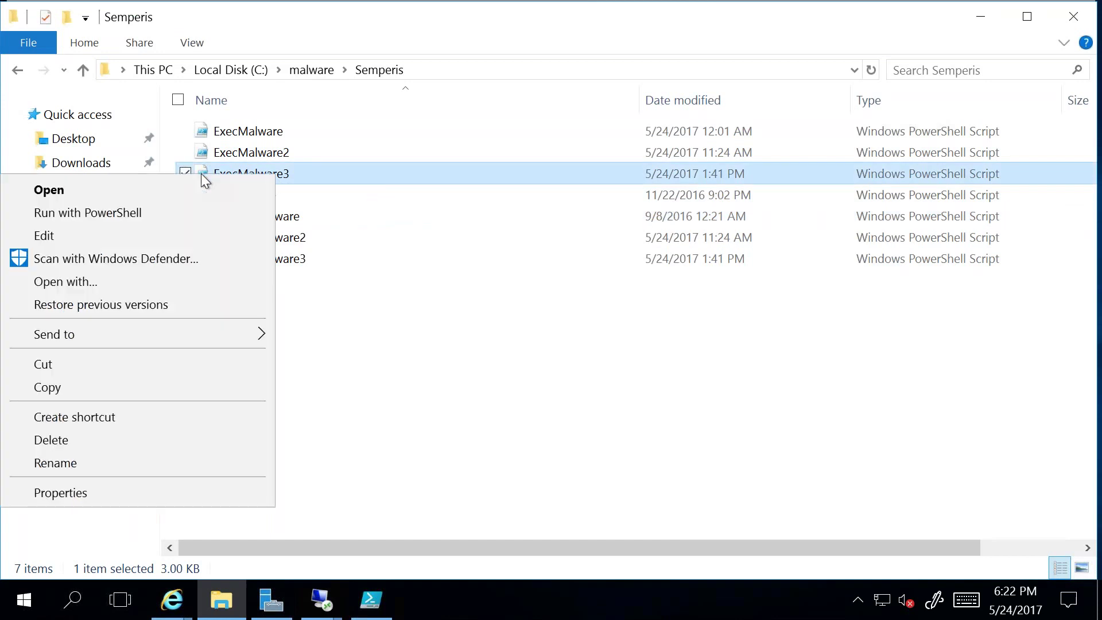
left_click(165, 210)
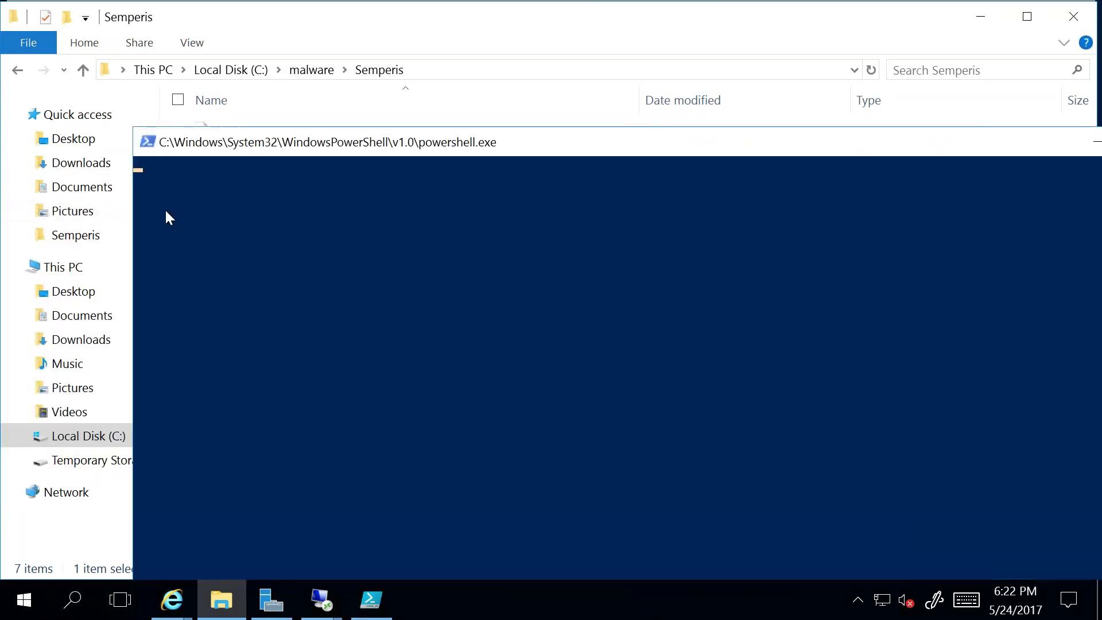
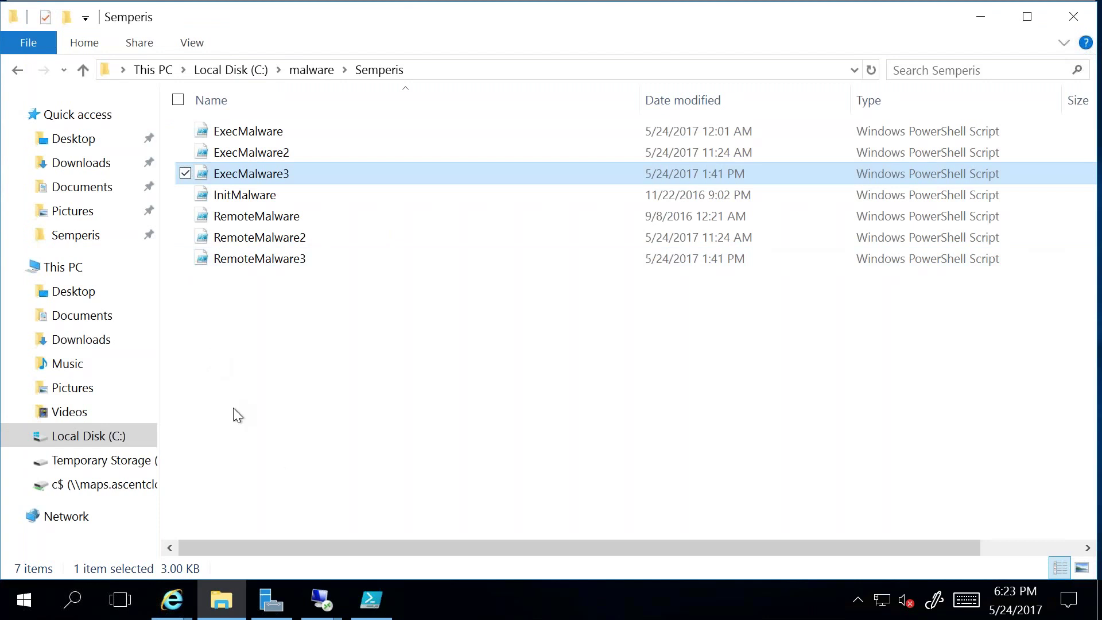
Step: Switch to the 172.16.3.4 remote session and show the Tier1 OU containing SQL-Admins
left_click(335, 614)
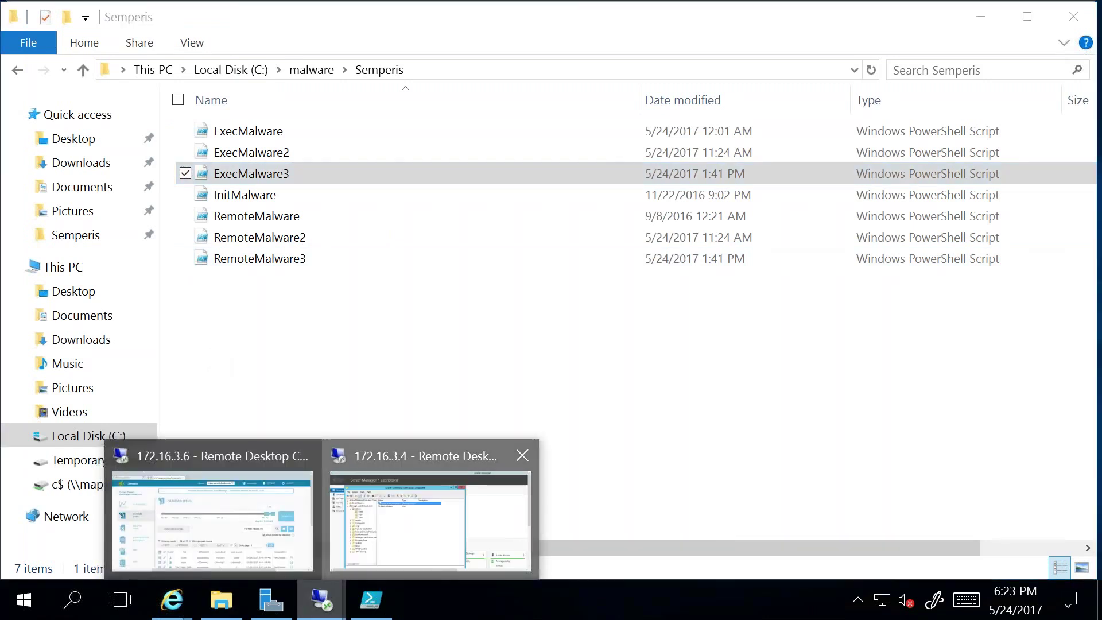
left_click(430, 505)
left_click(172, 264)
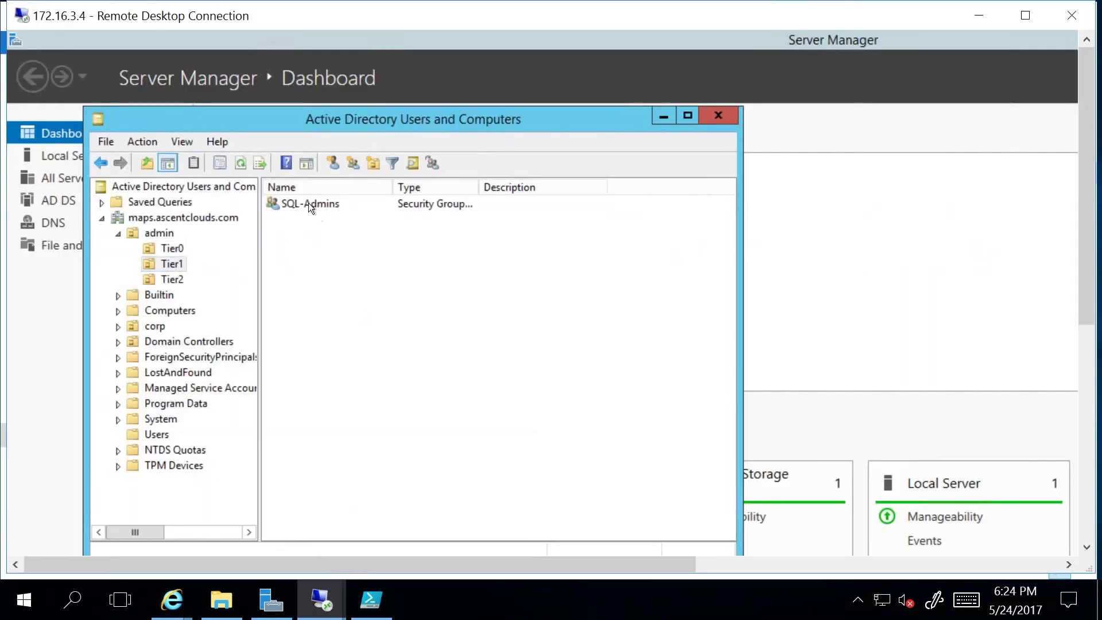
double_click(308, 203)
left_click(348, 188)
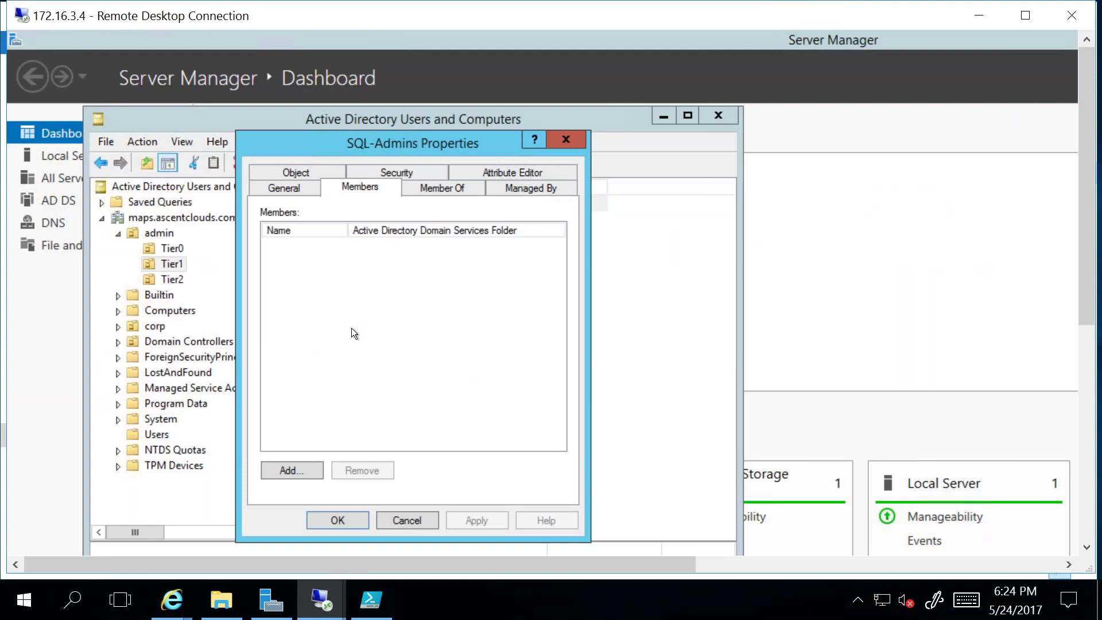
left_click(391, 520)
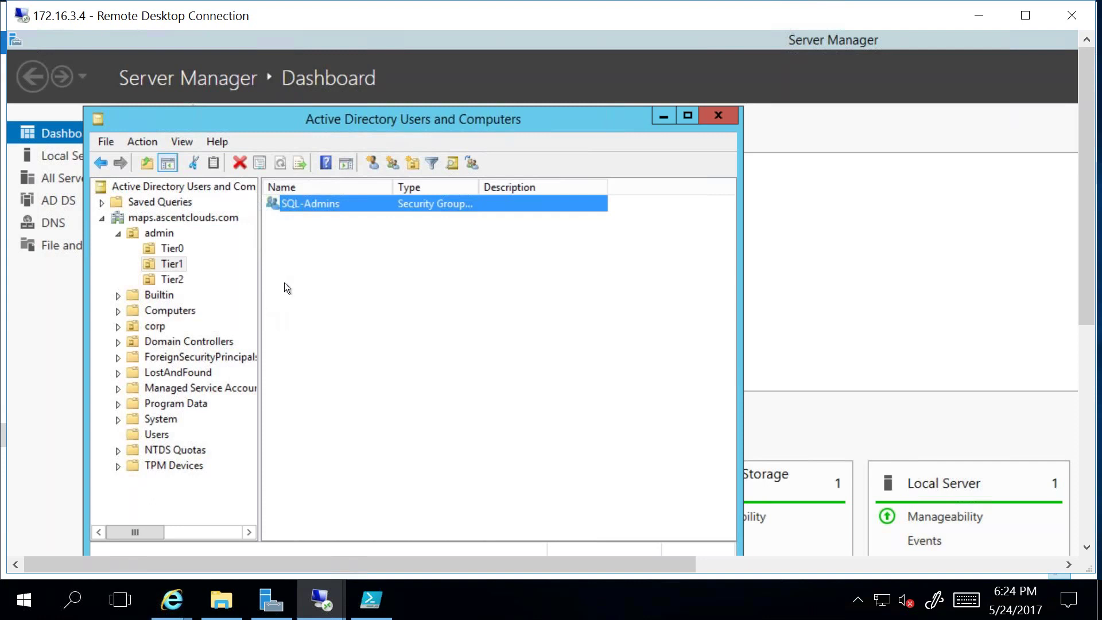
left_click(170, 247)
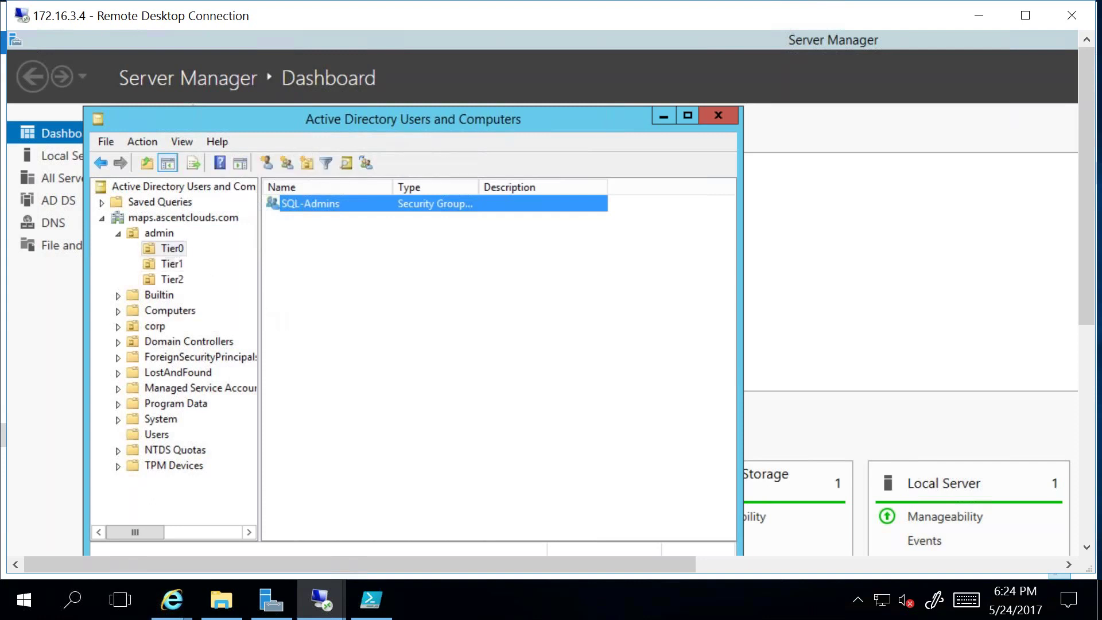
double_click(325, 205)
left_click(356, 187)
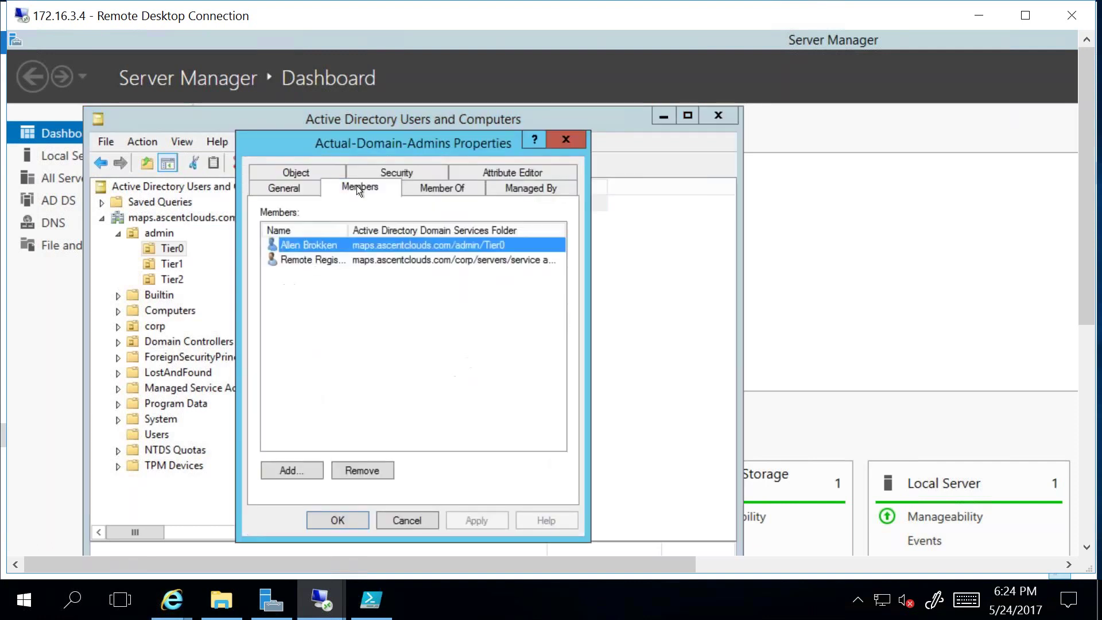
left_click(419, 522)
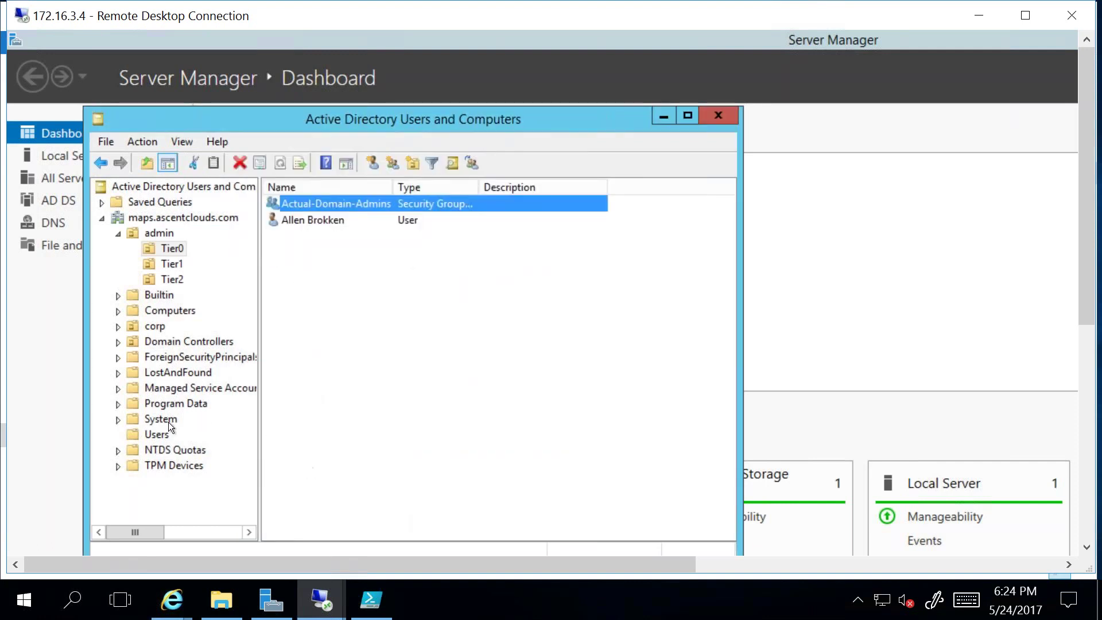
left_click(150, 438)
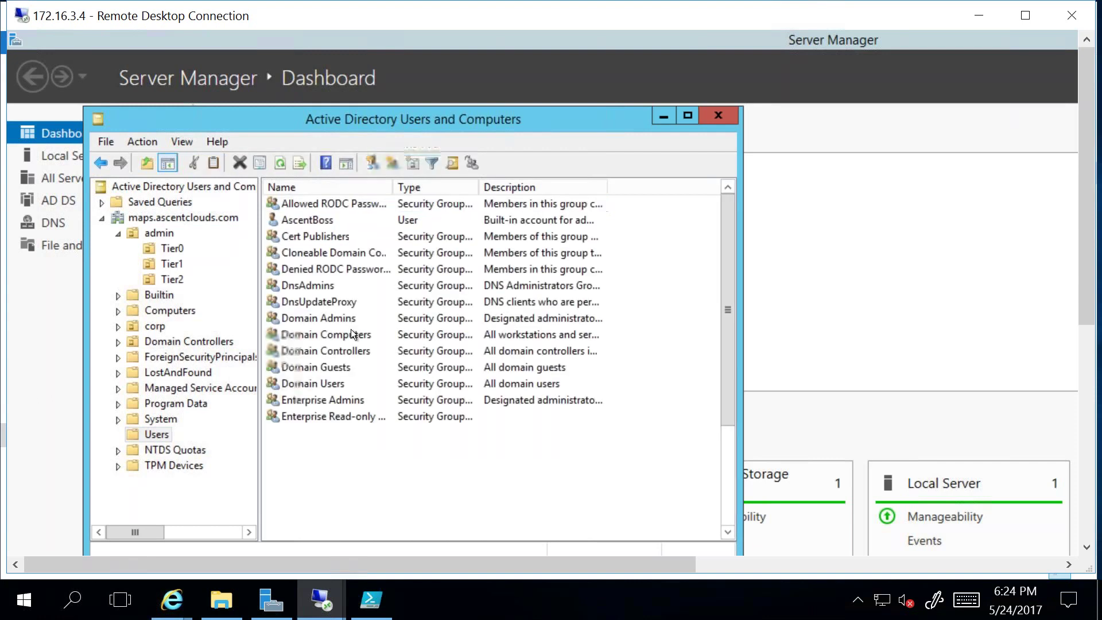
double_click(332, 320)
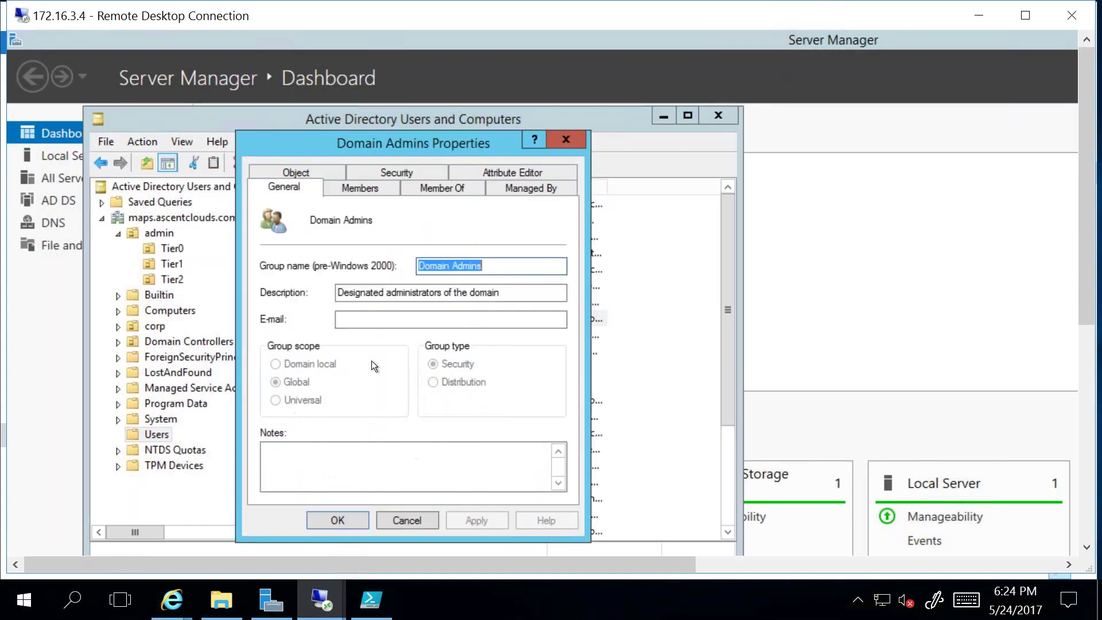
left_click(352, 189)
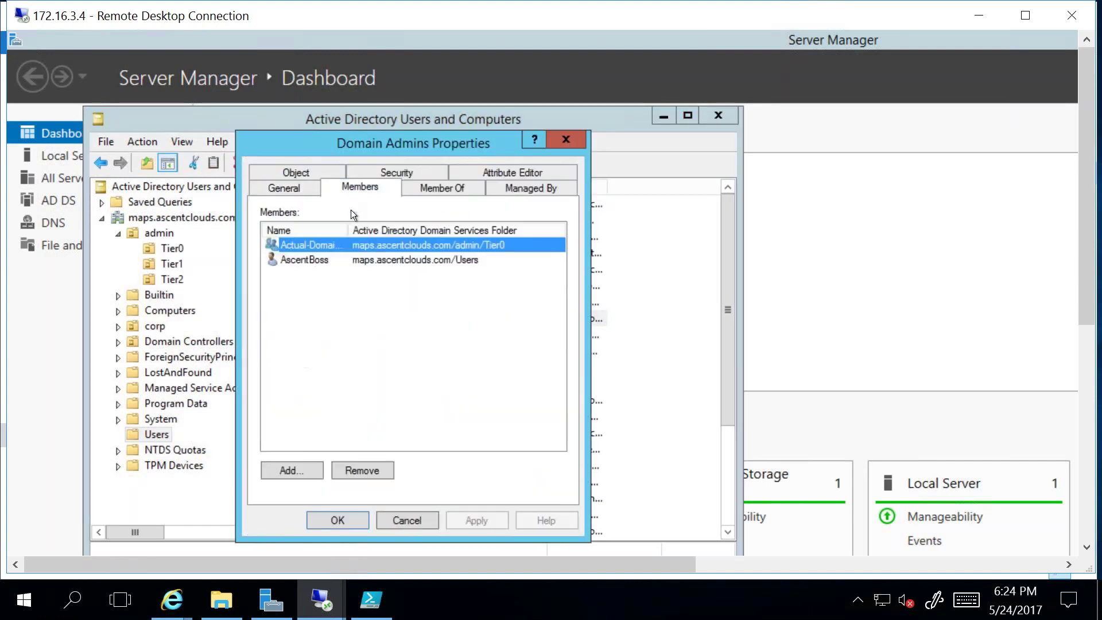
left_click(397, 515)
left_click(173, 248)
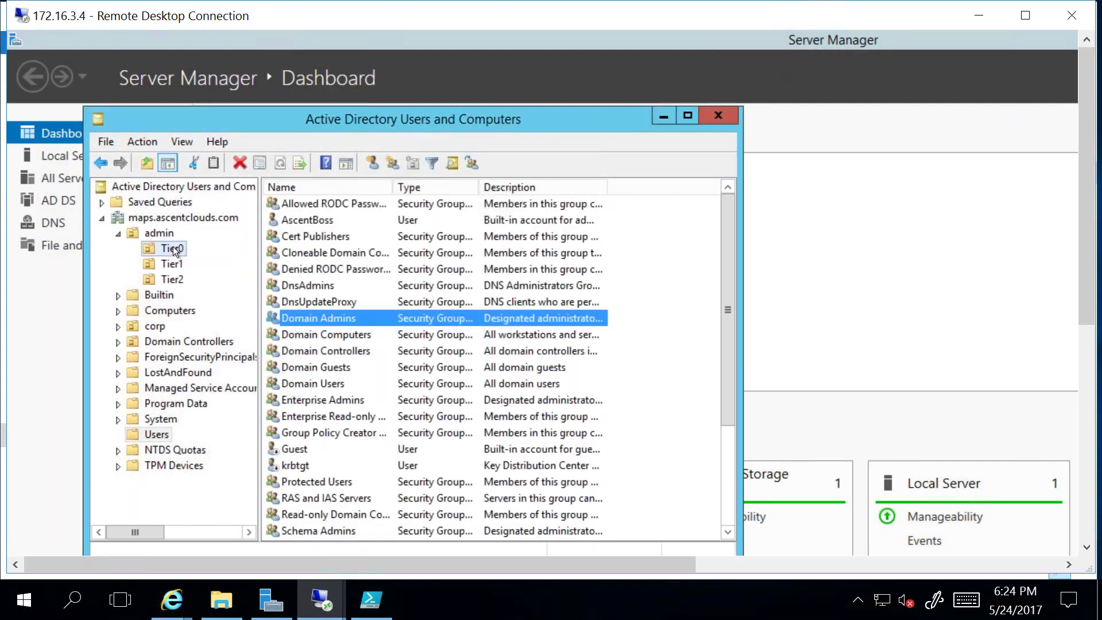
left_click(171, 265)
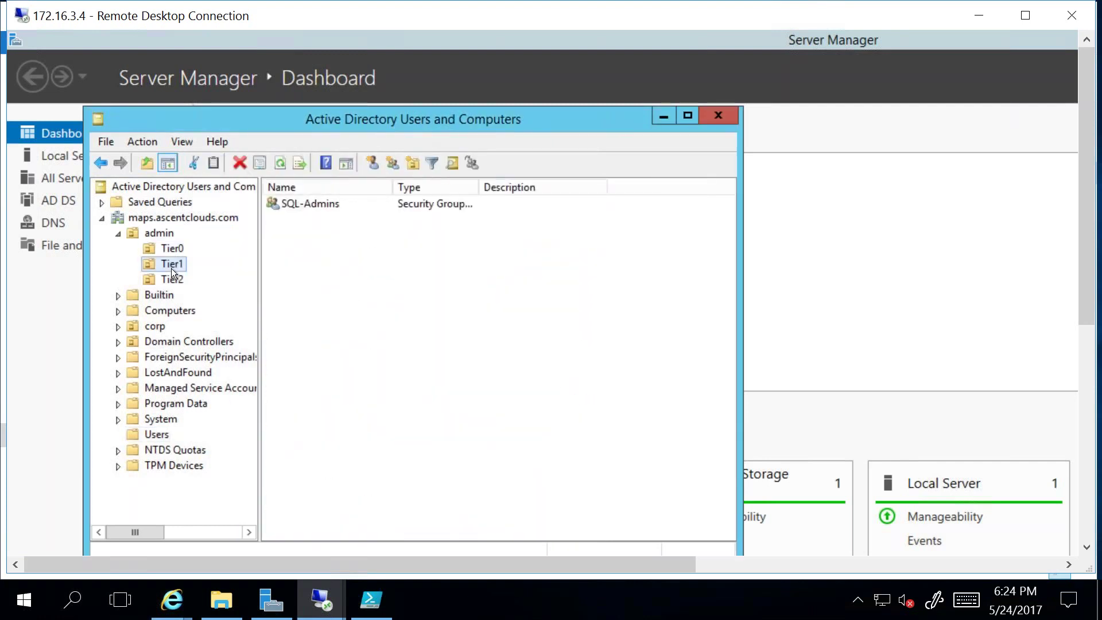
left_click(158, 436)
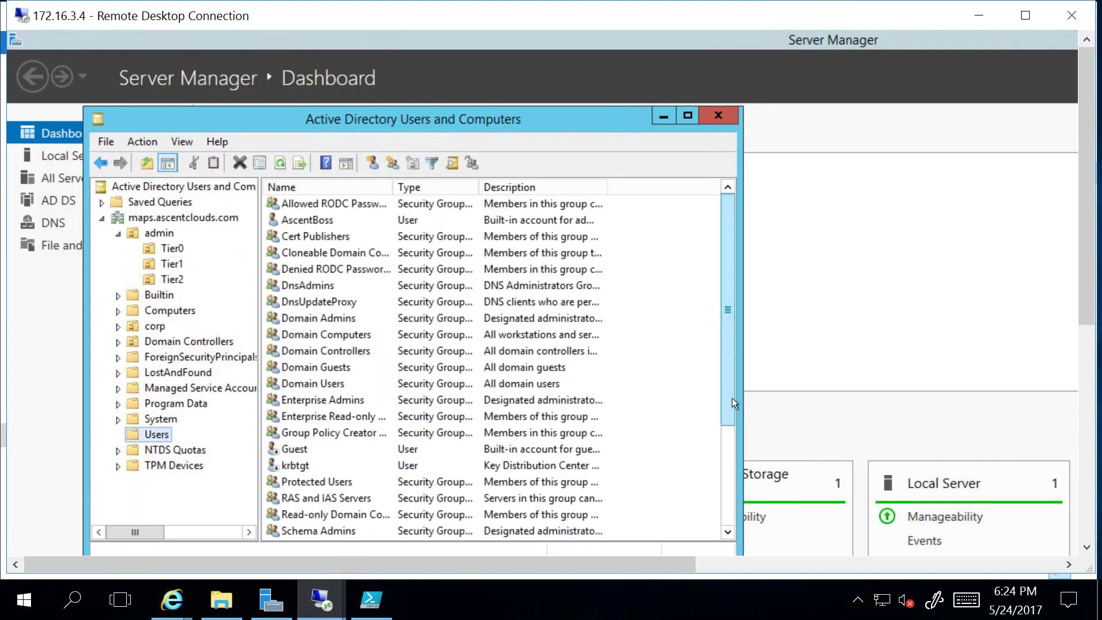
scroll(733, 418, "down", 3)
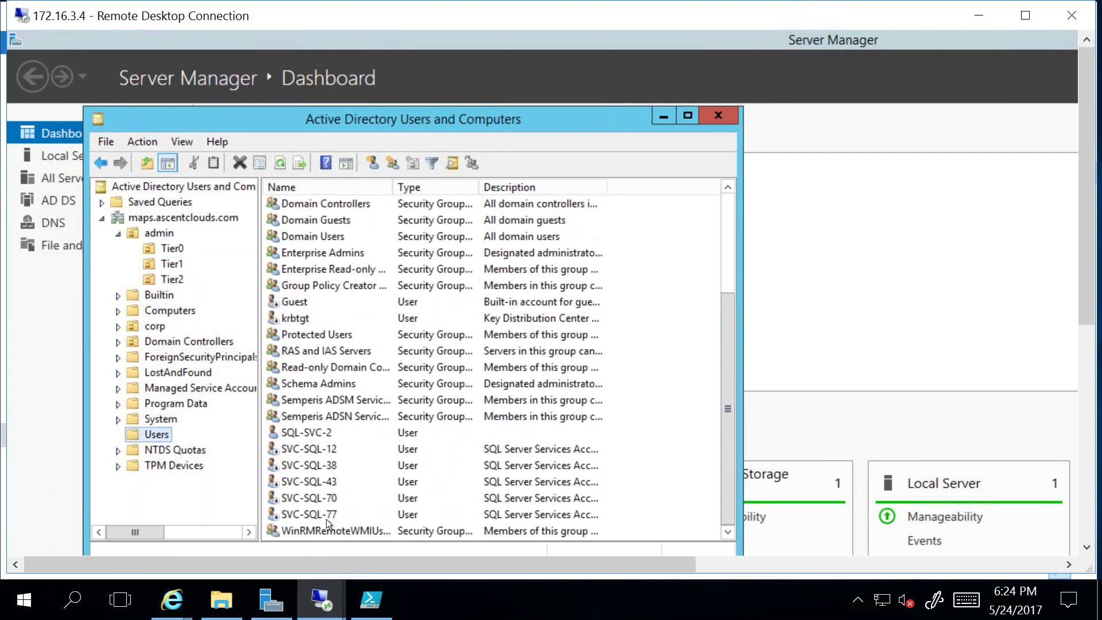
left_click(174, 265)
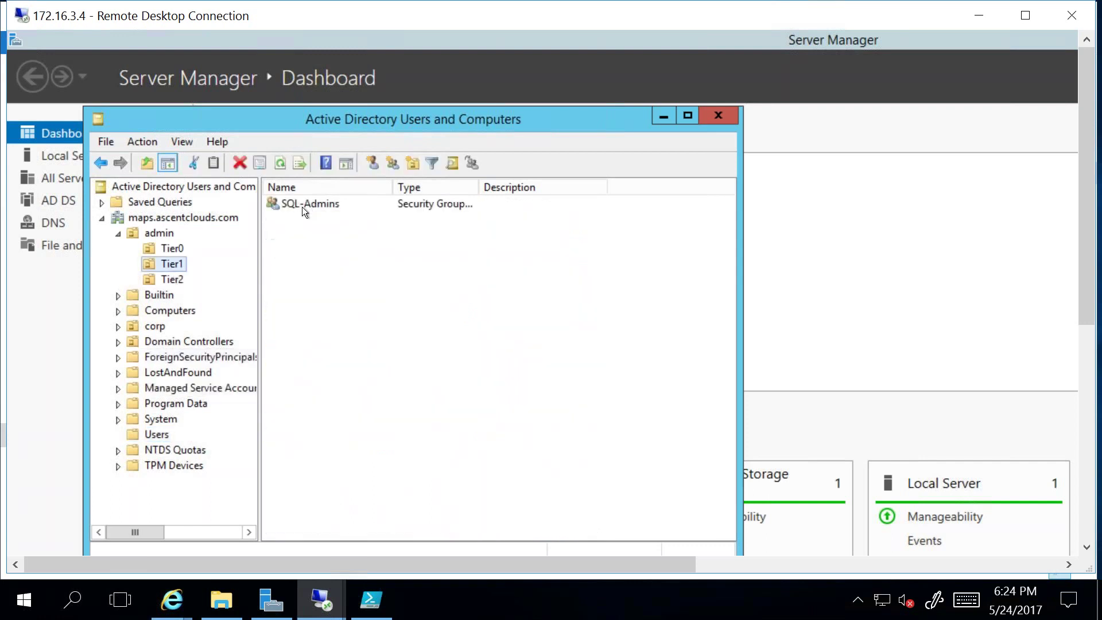
Step: Review SVC-SQL-77's permissions on the SQL-Admins group's Security tab, then close without changes
right_click(294, 202)
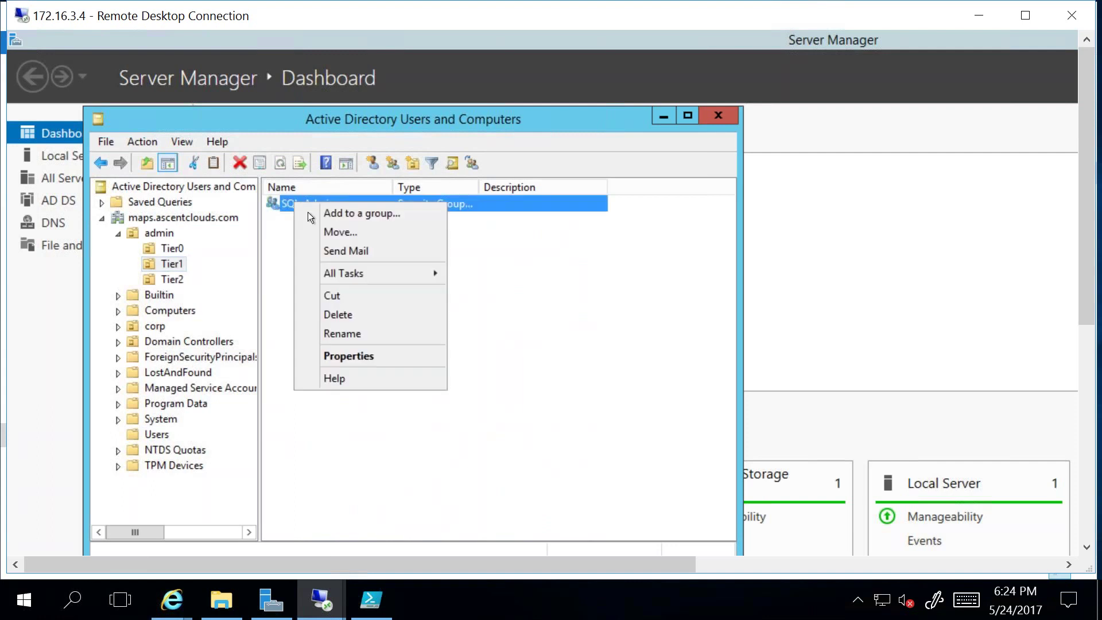
left_click(328, 356)
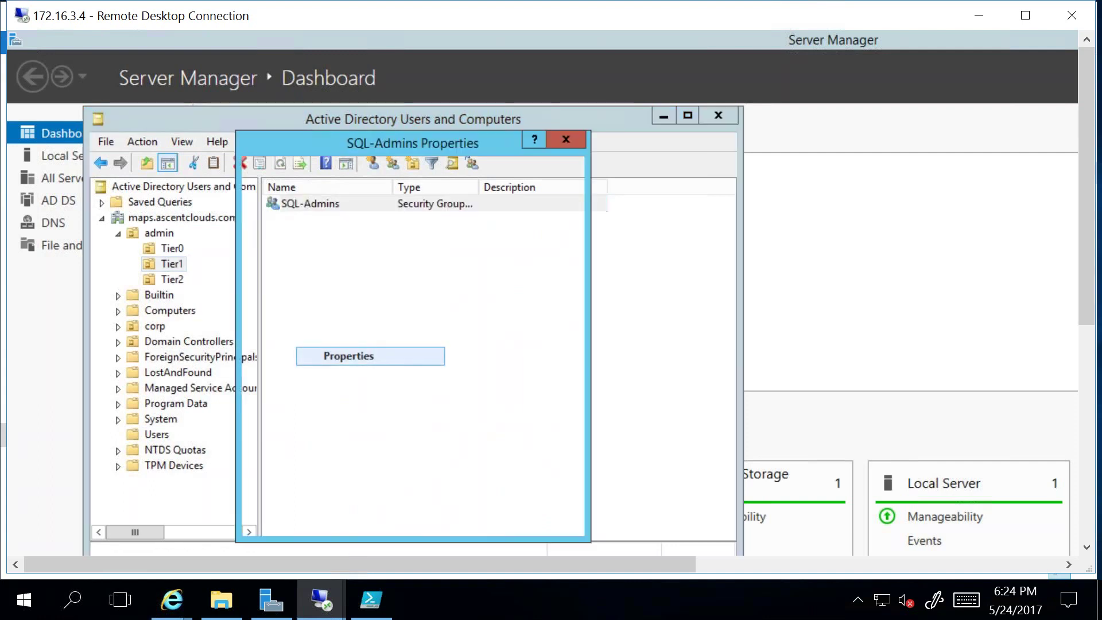
left_click(403, 176)
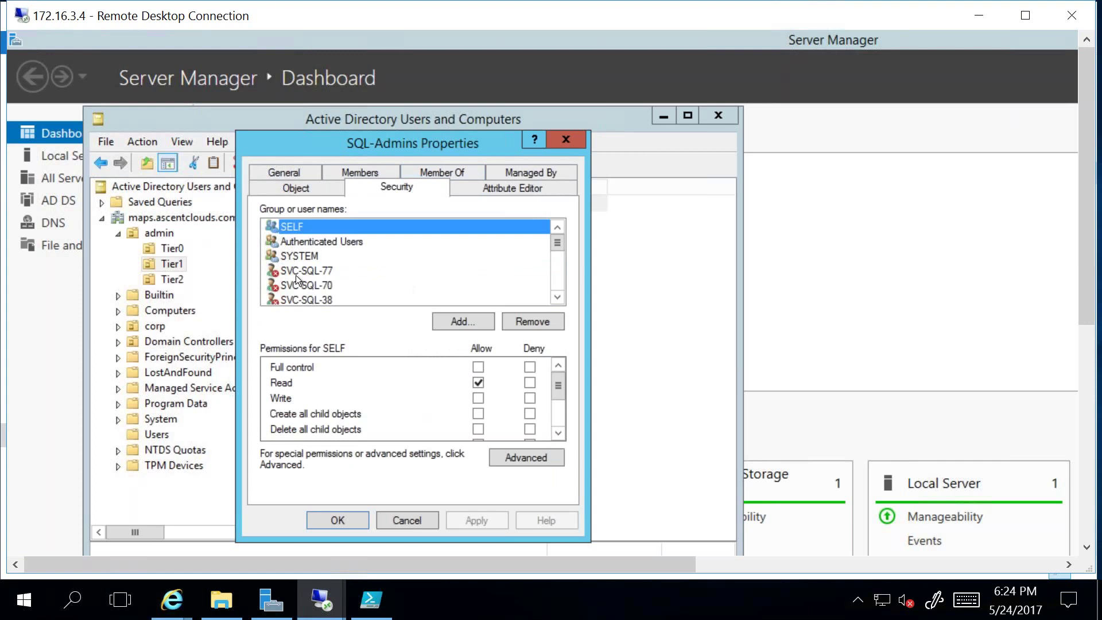
left_click(295, 274)
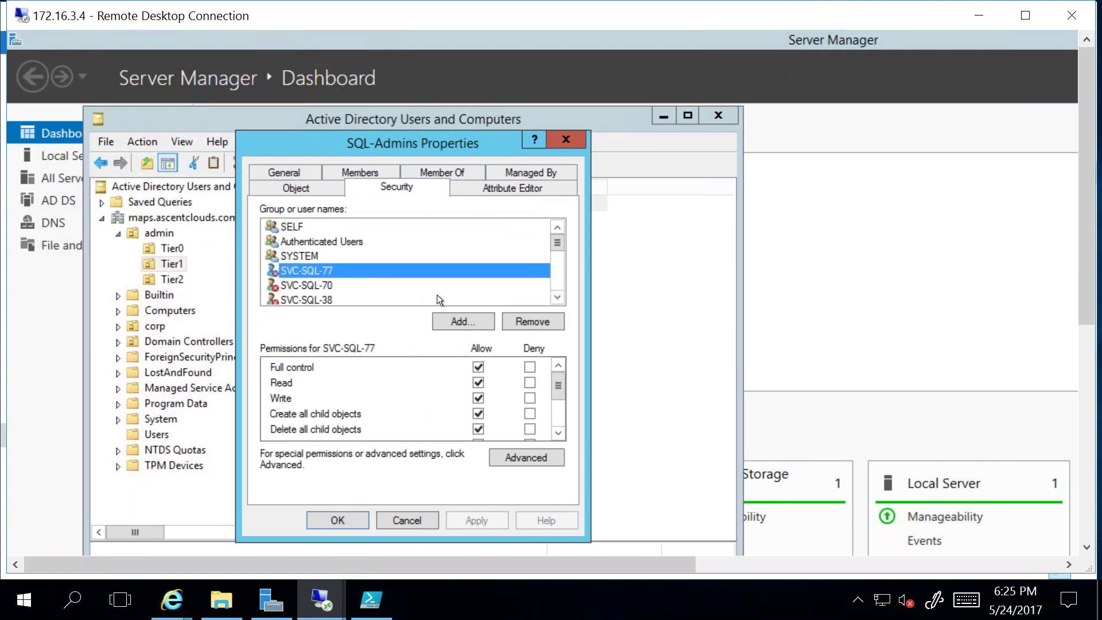
left_click(557, 303)
left_click(556, 302)
left_click(557, 302)
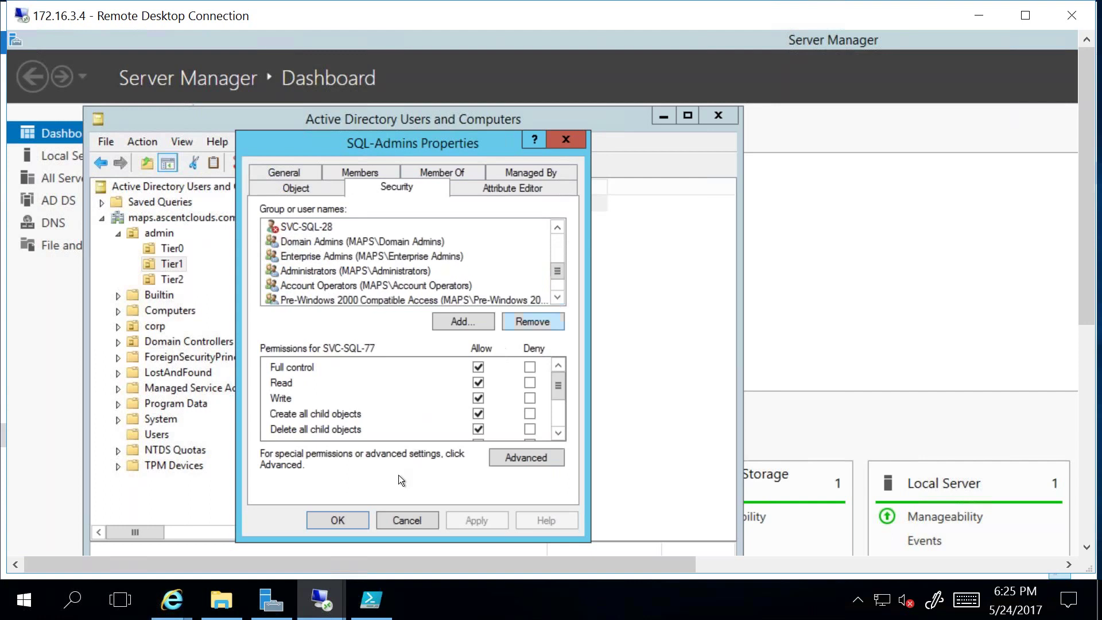
left_click(408, 523)
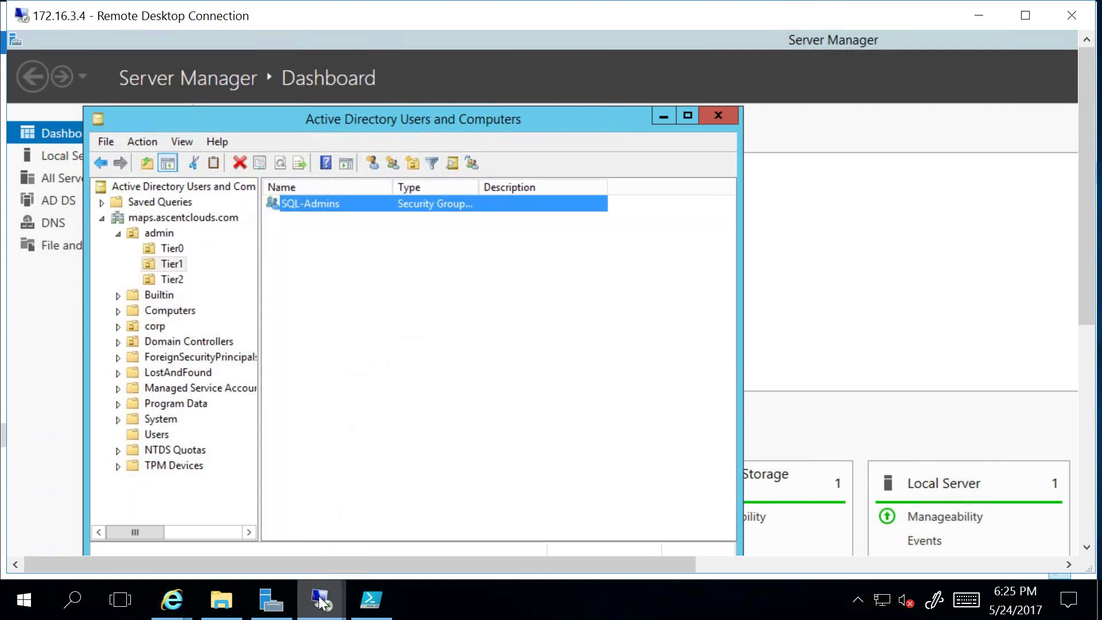
Step: Bring the 172.16.3.6 session forward and sign out of the Semperis web console
mouse_move(321, 600)
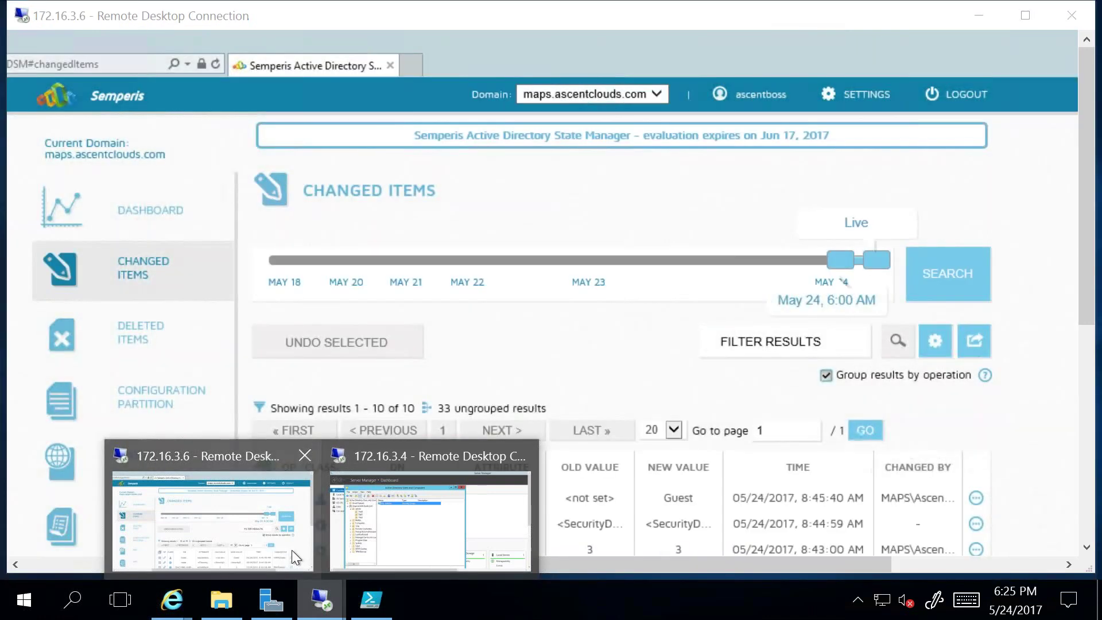
left_click(292, 550)
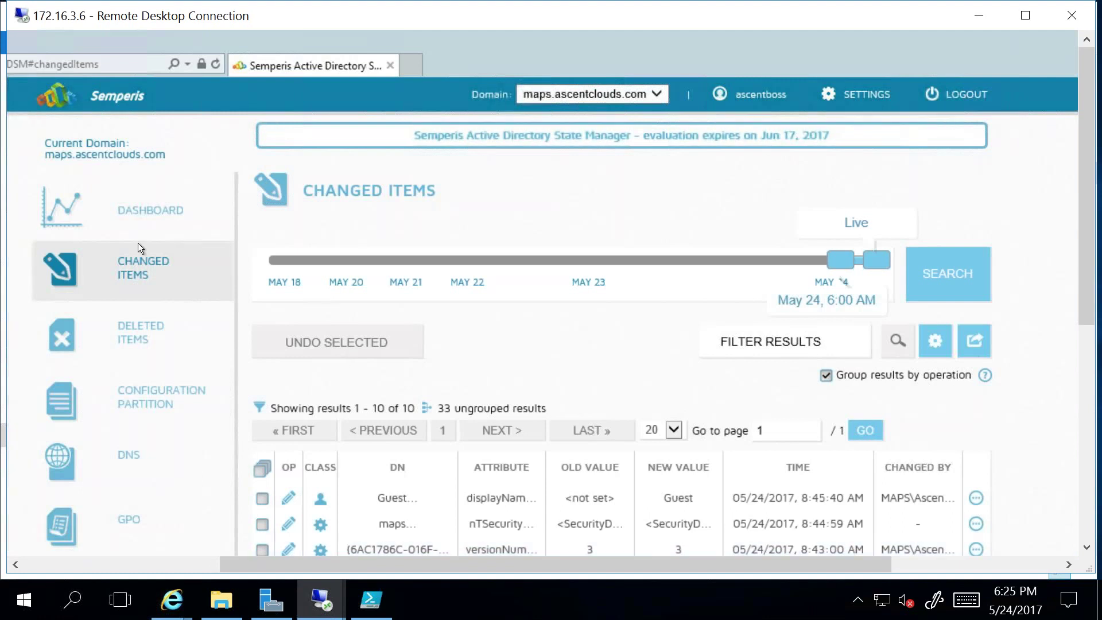
left_click(86, 216)
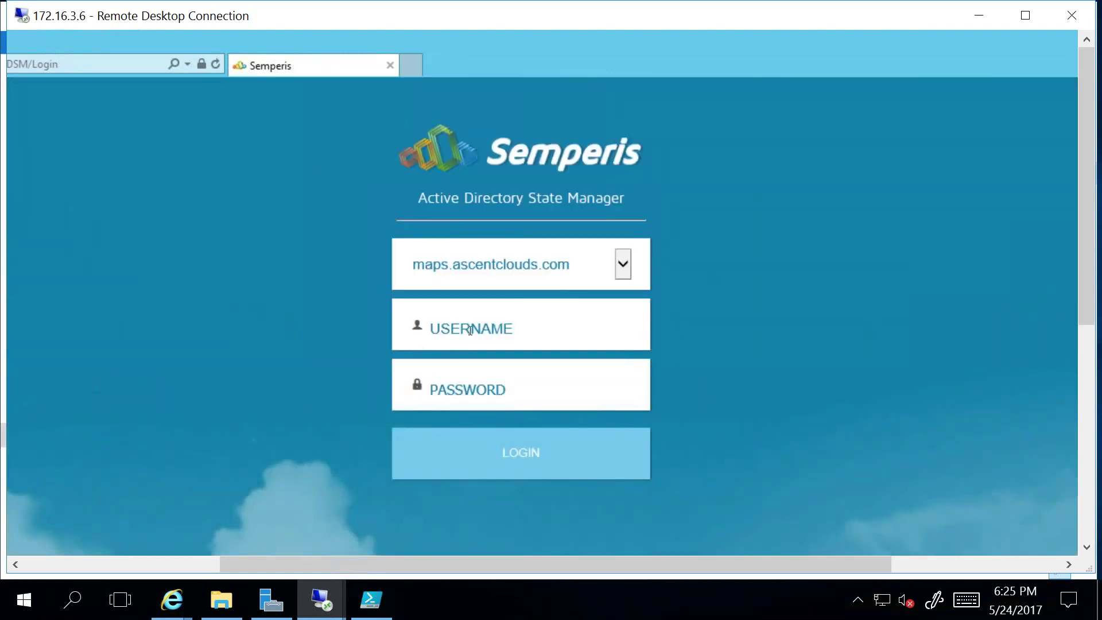
Step: Sign back in with the admin username and password
left_click(470, 330)
type("ascentboss")
key("Tab")
type("•••••••••••••")
key("Return")
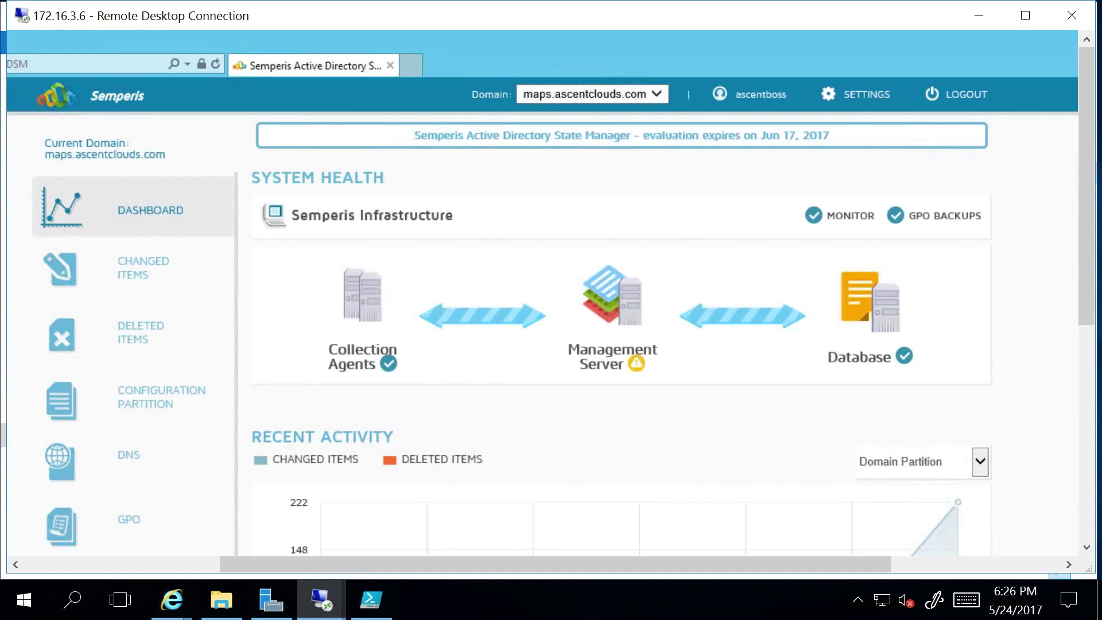
Step: Highlight the collection agents component on the dashboard, then open the Changed Items list
triple_click(394, 350)
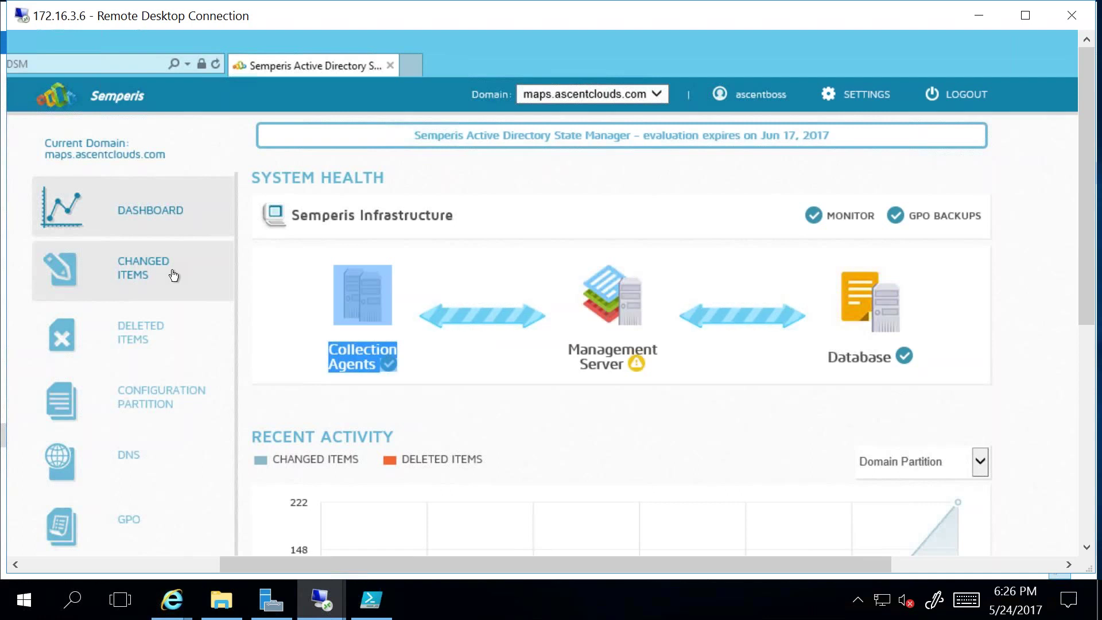
left_click(173, 277)
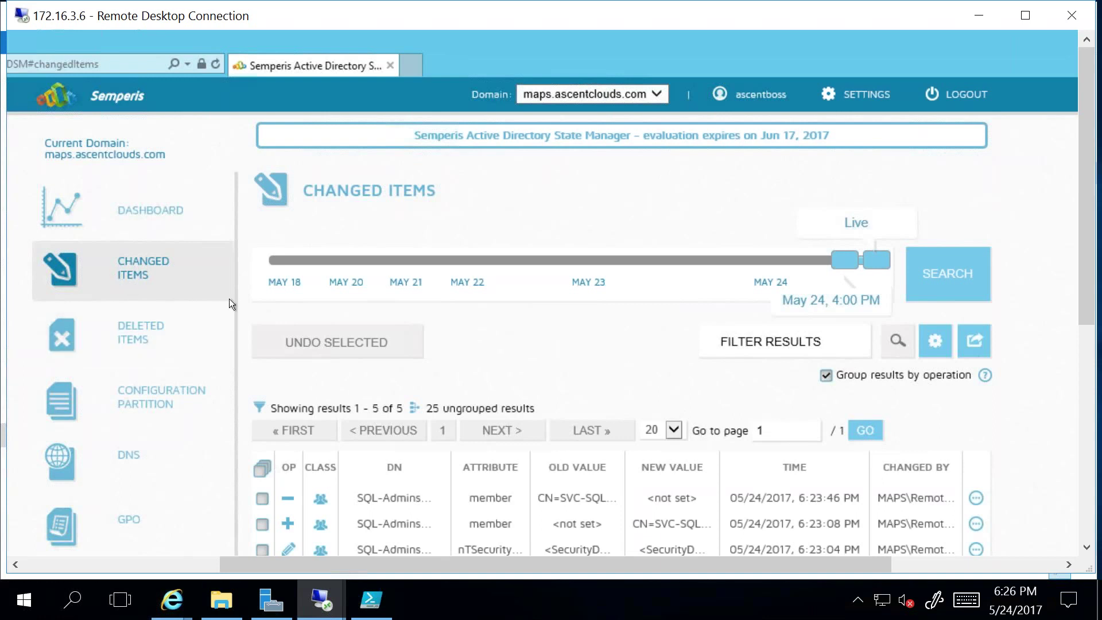
left_click(133, 233)
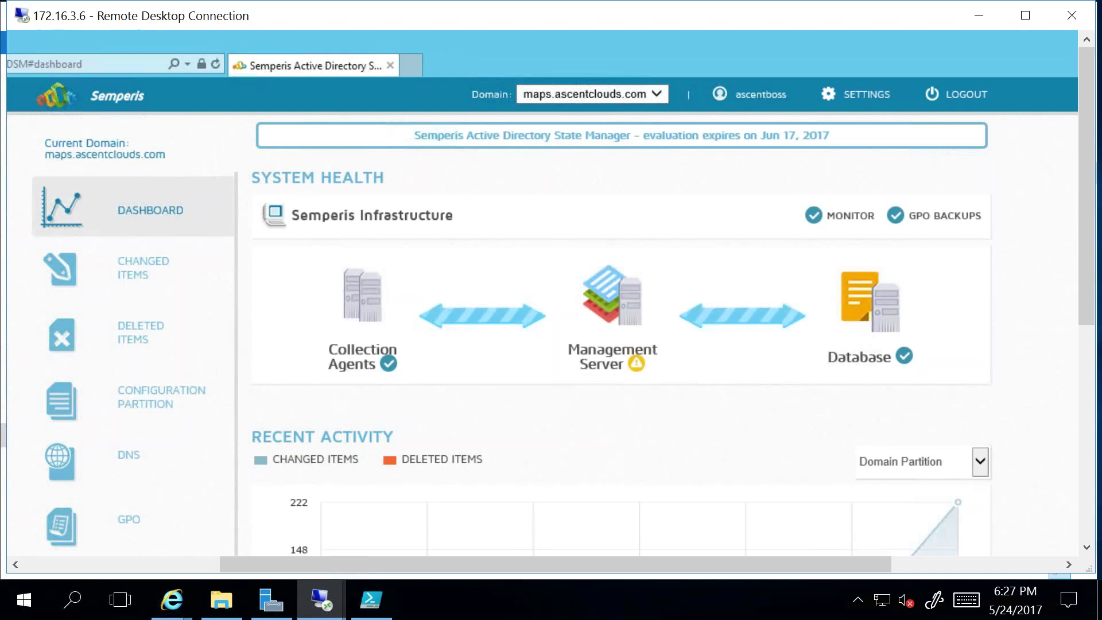
left_click(112, 272)
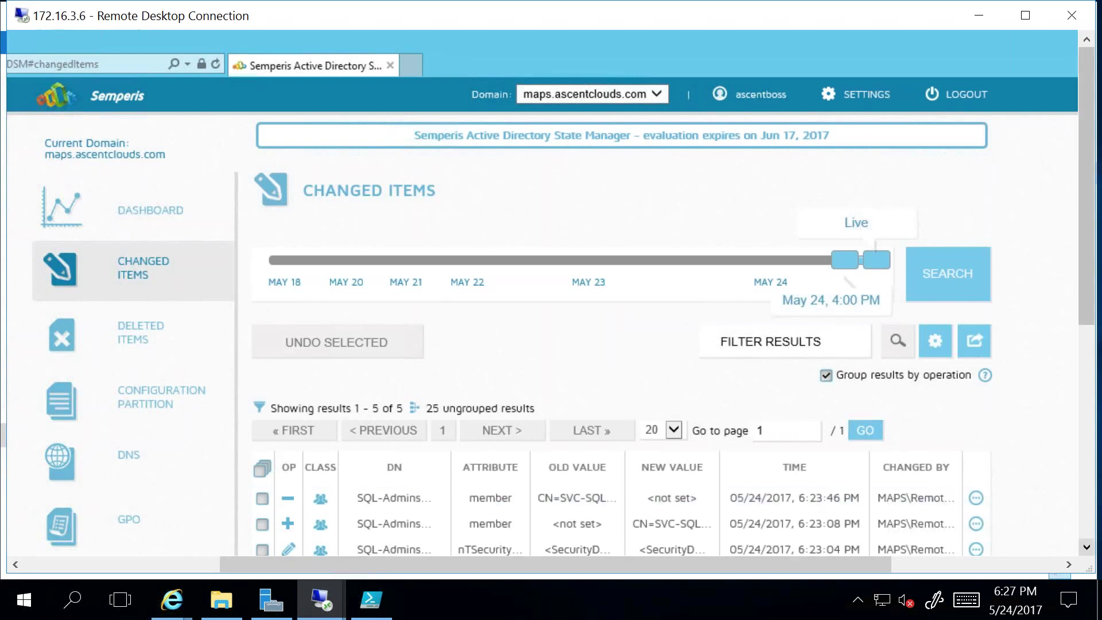
scroll(1087, 546, "down", 2)
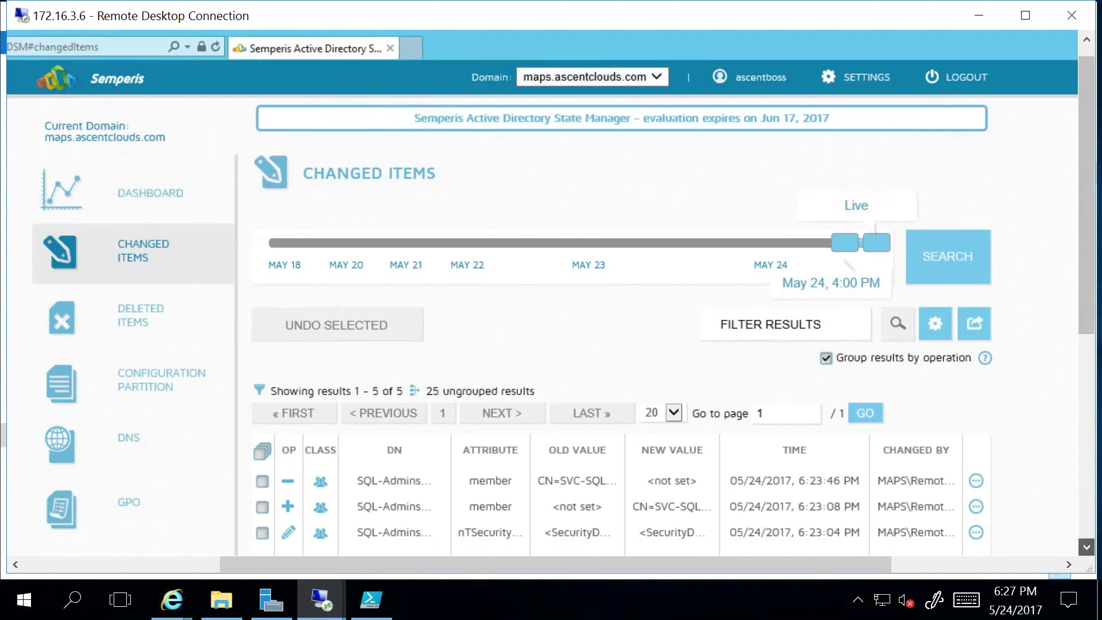
scroll(1087, 545, "down", 2)
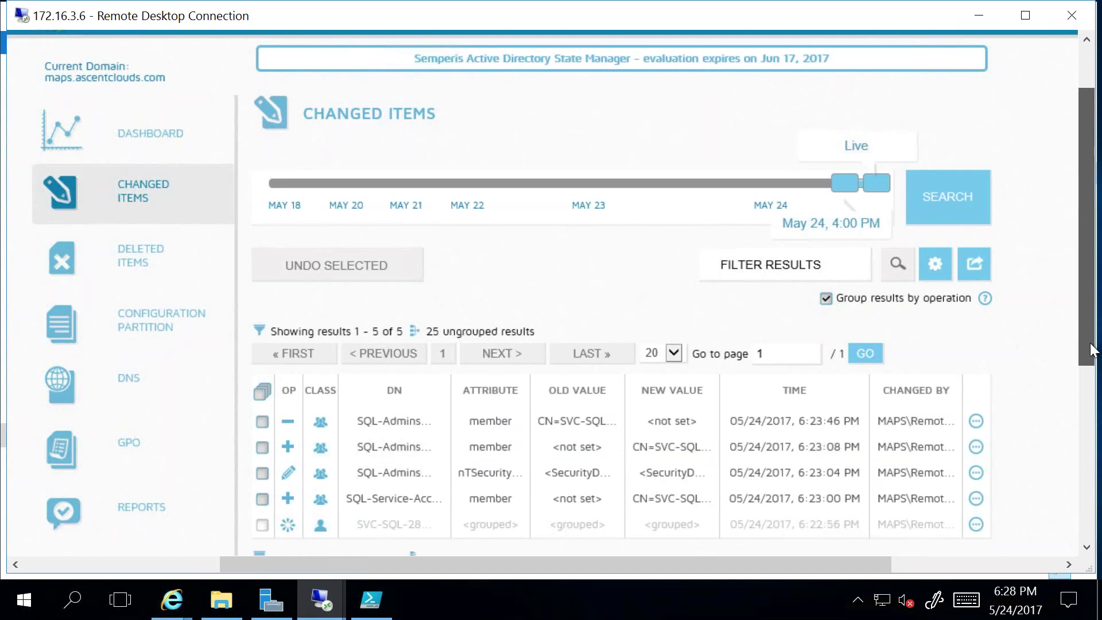
left_click_drag(1093, 347, 1093, 387)
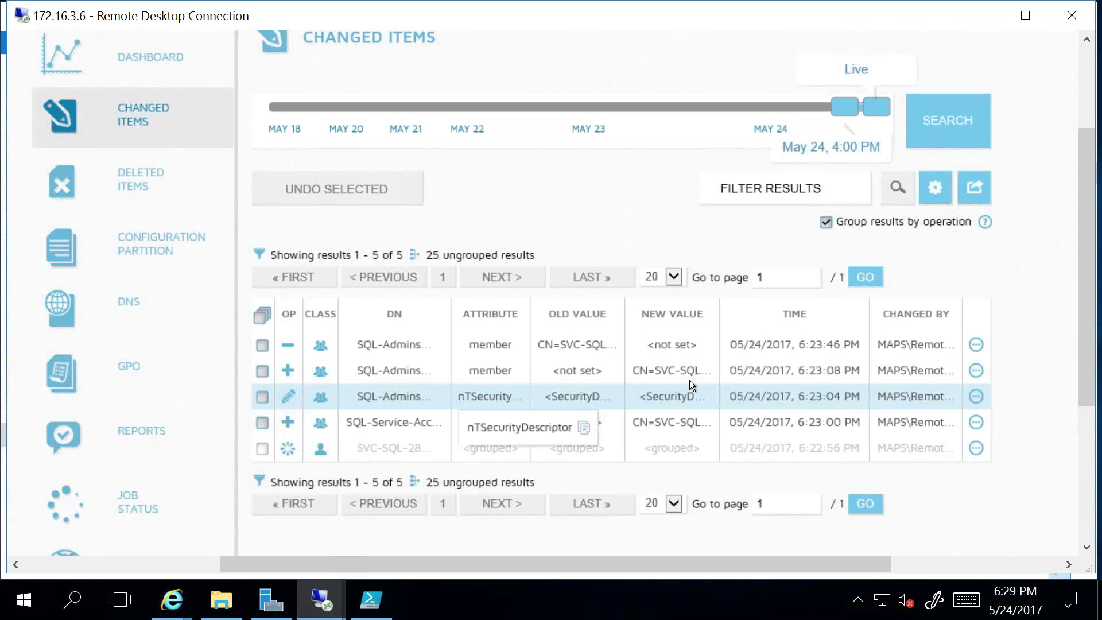
Step: Inspect the DN values and tick the SQL-Admins nTSecurityDescriptor change for undo
mouse_move(690, 380)
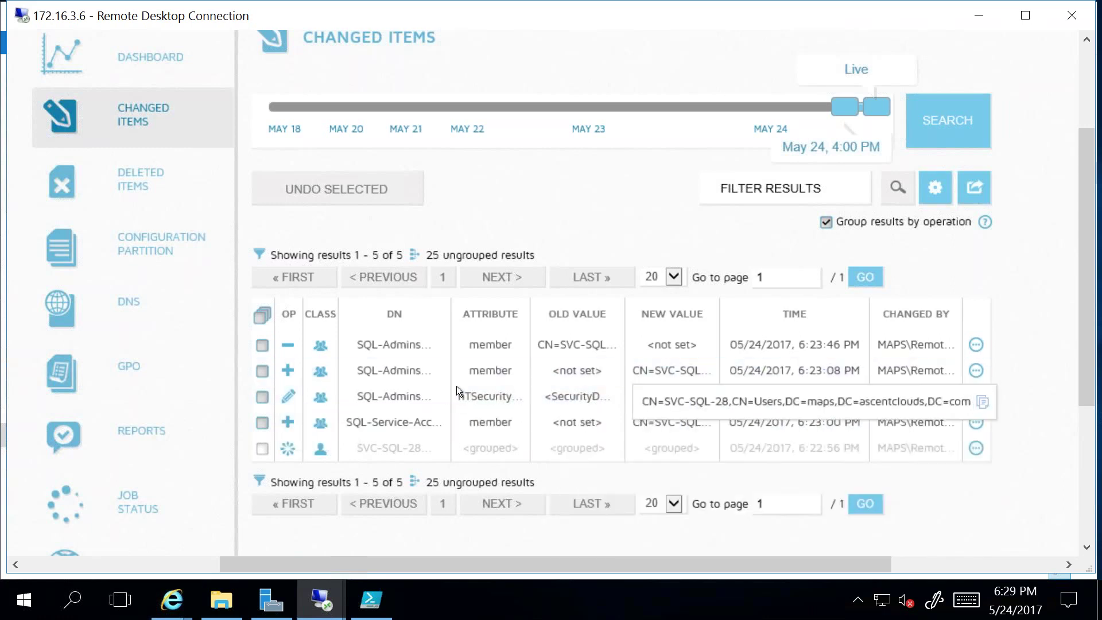
mouse_move(409, 394)
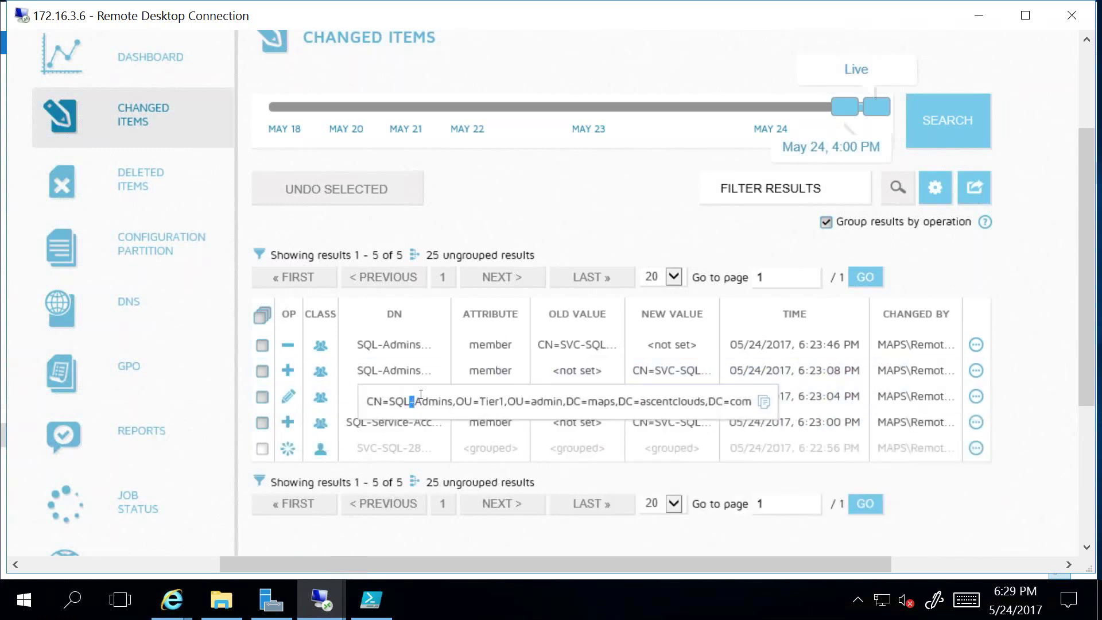
double_click(442, 401)
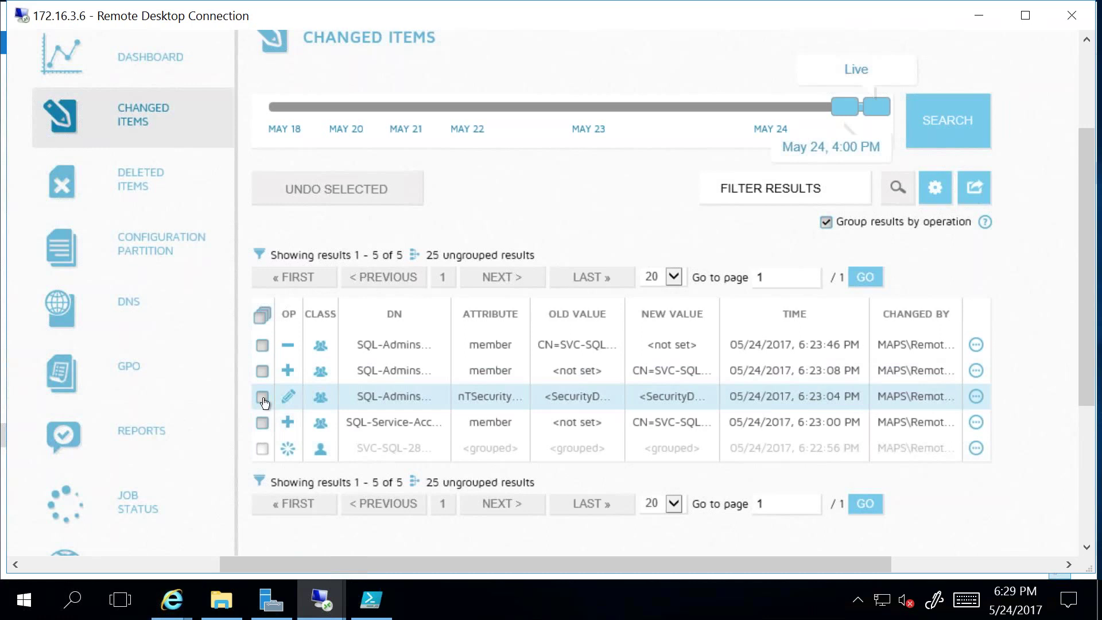
left_click(263, 398)
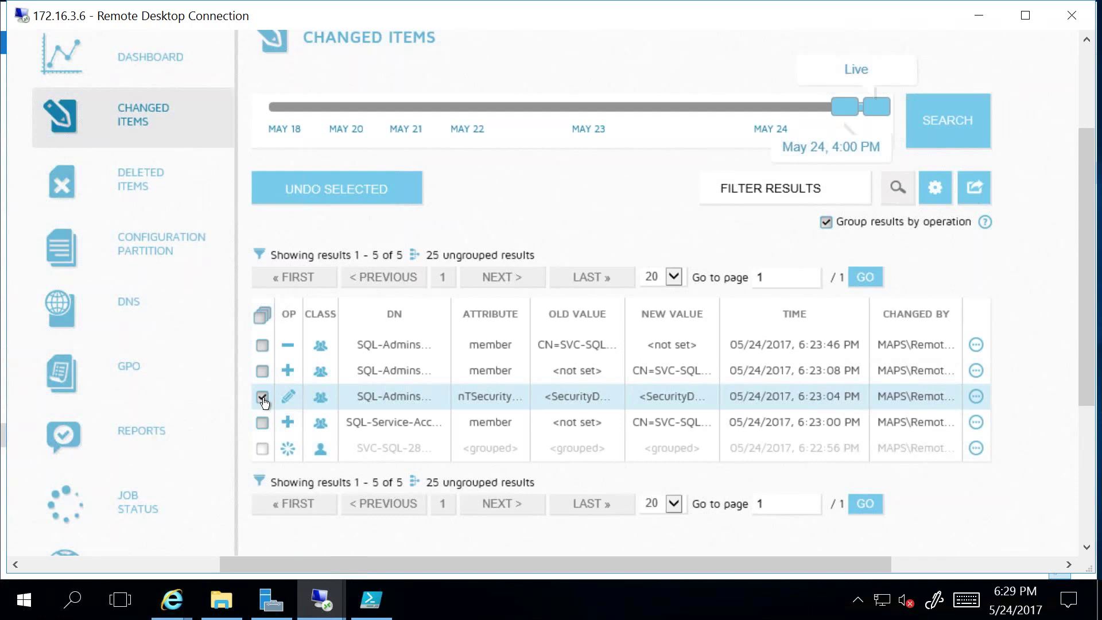
left_click(756, 189)
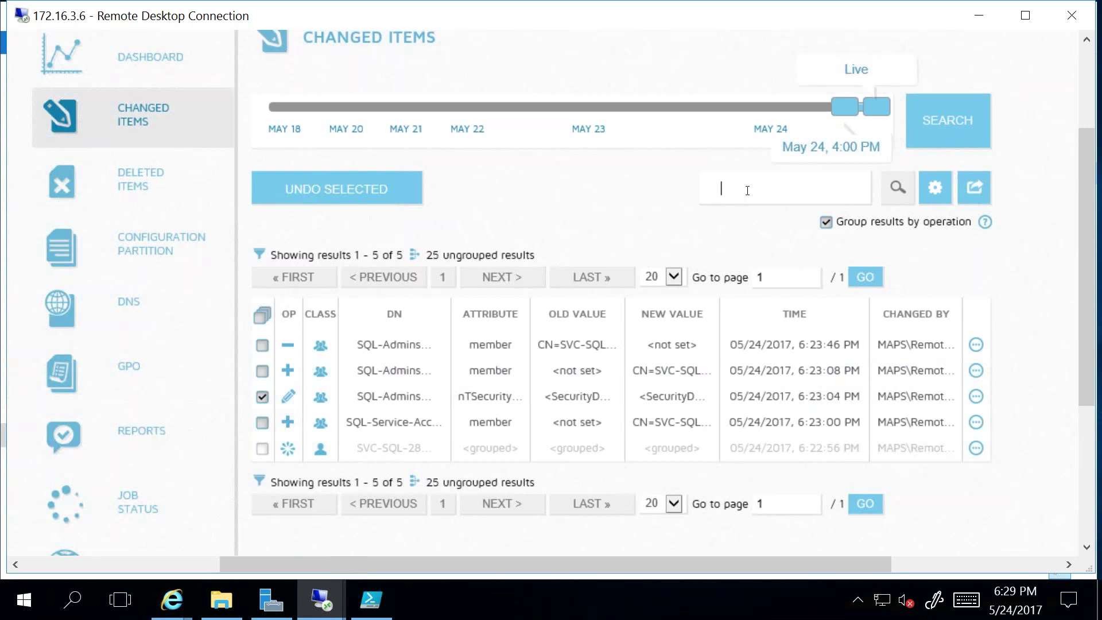
Step: Filter the changed items by the changing account's name, leaving 4 results
type("MAPS\\Remopt")
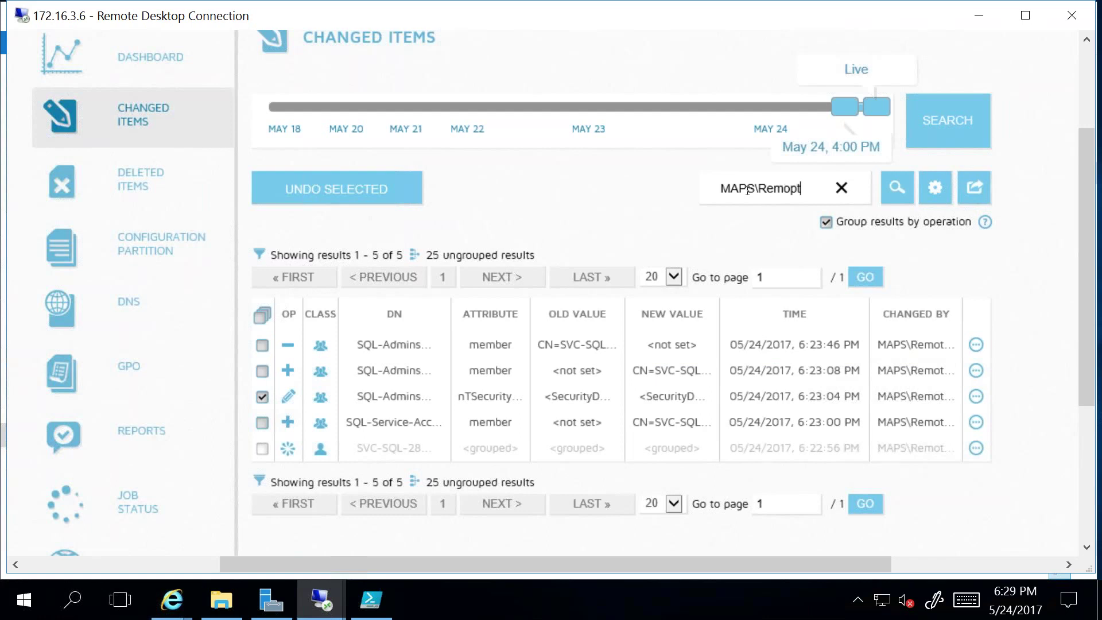
key("BackSpace")
key("BackSpace")
type("teReg")
left_click(898, 188)
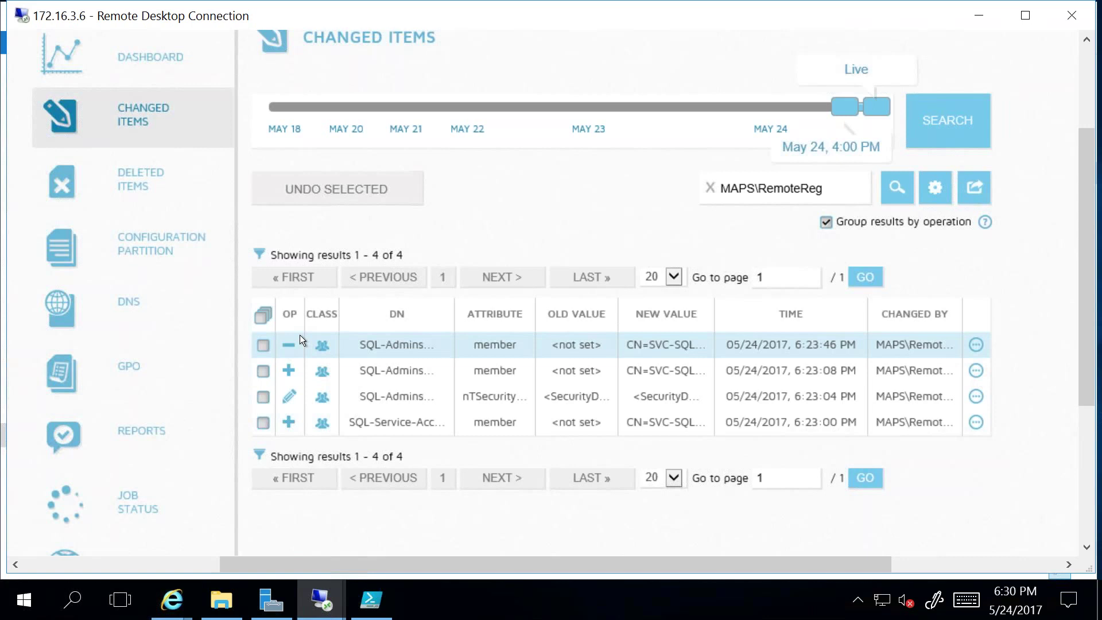
Step: Select the SQL-Admins permission change and service-account member addition, then undo them as two jobs
left_click(264, 345)
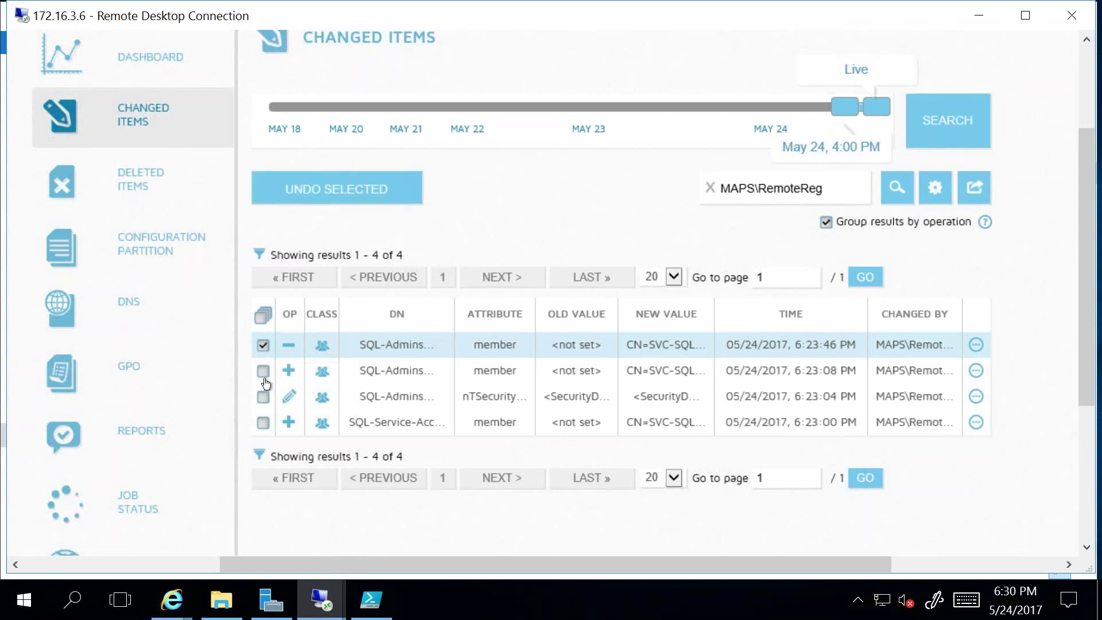
left_click(264, 345)
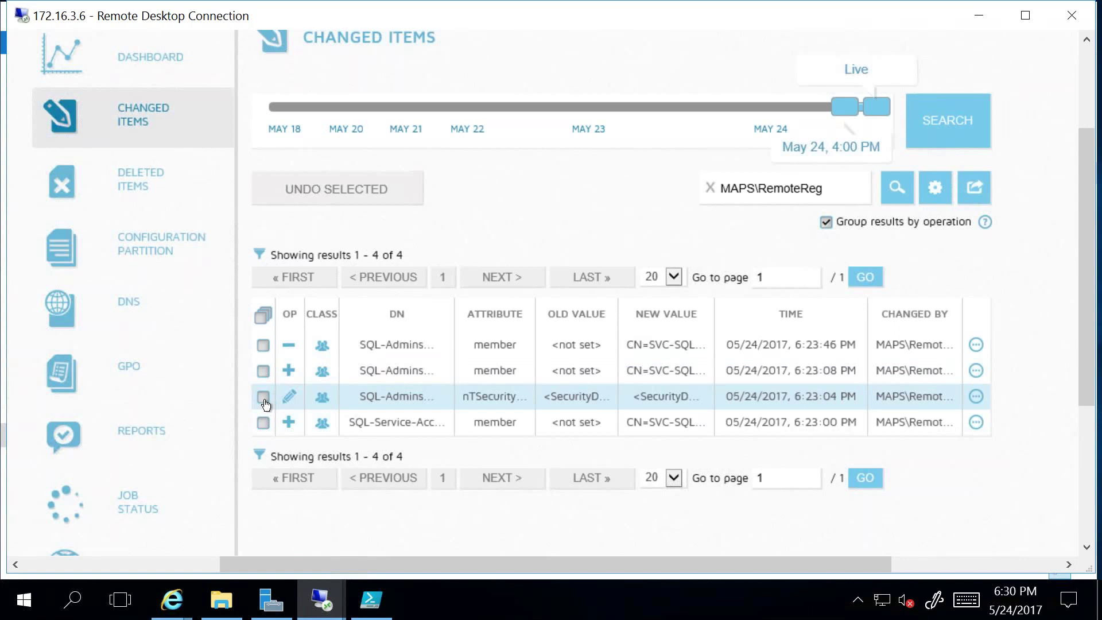
left_click(263, 397)
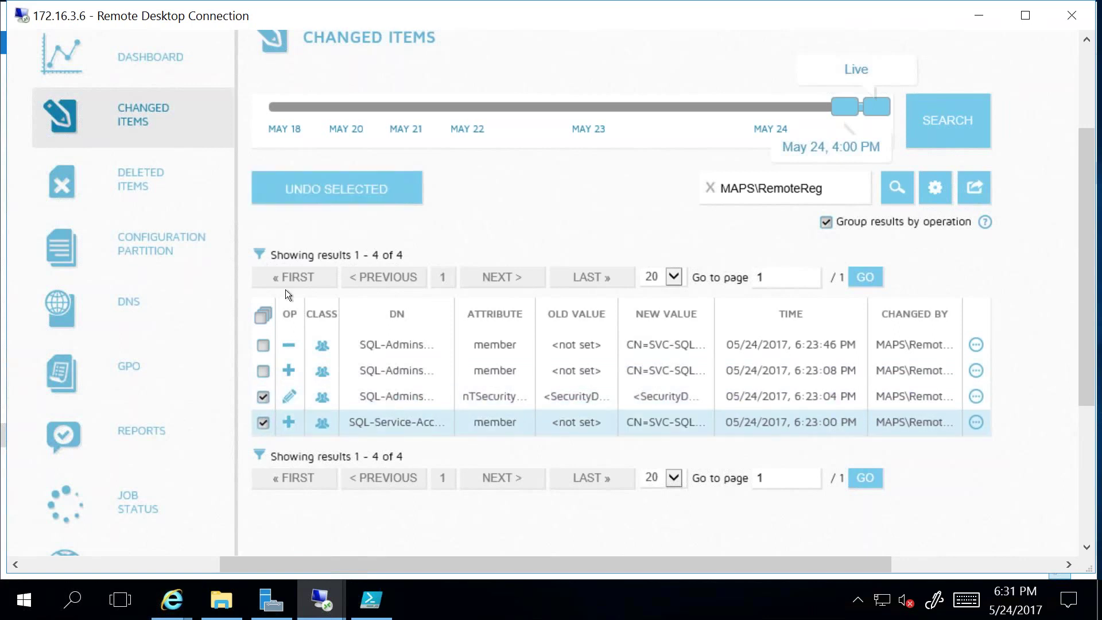
left_click(336, 193)
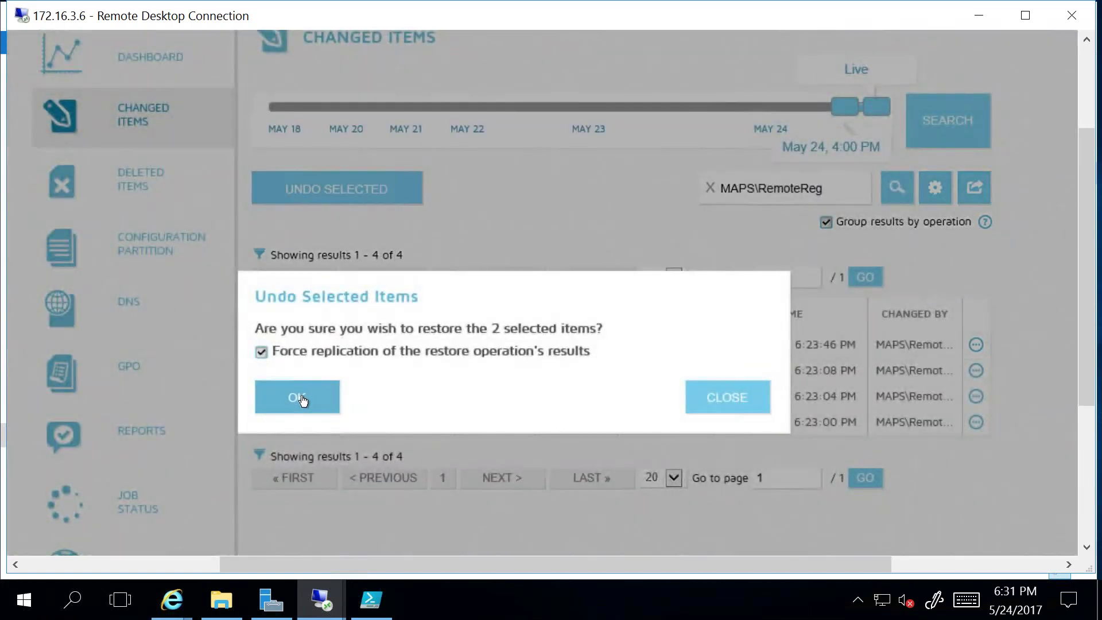
left_click(301, 399)
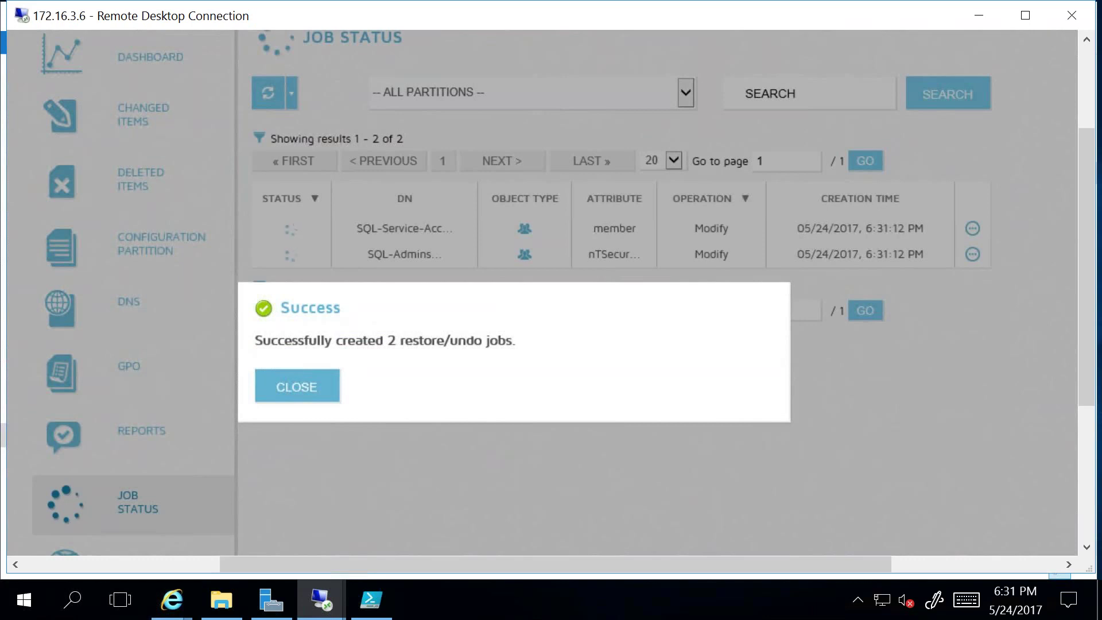
Step: Dismiss the Success notice, check both jobs show green, and return to the dashboard
left_click(297, 387)
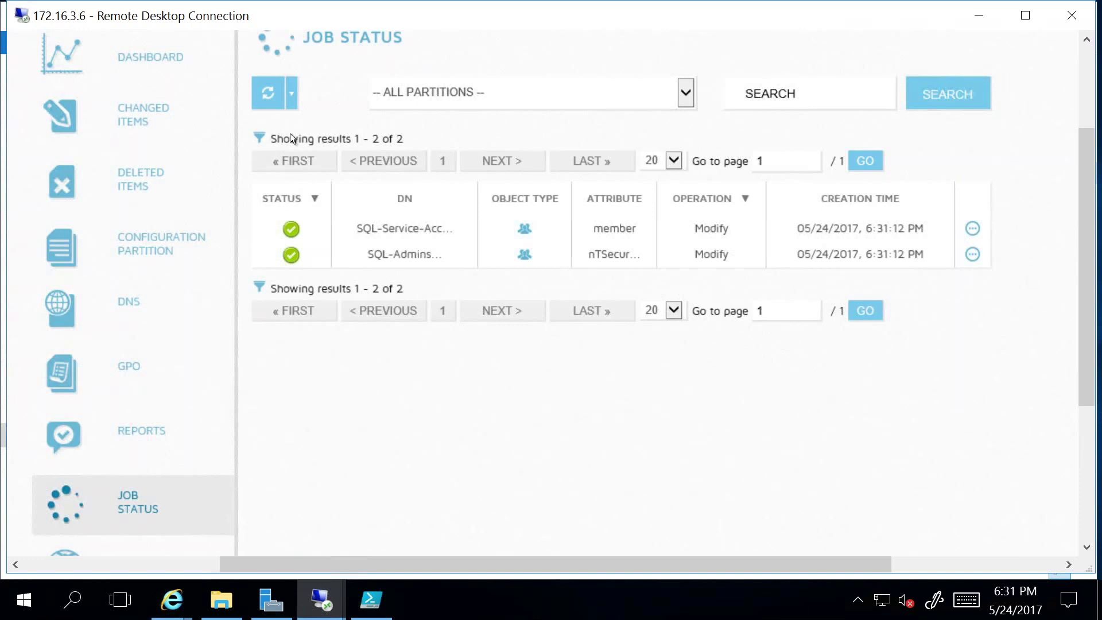
left_click(137, 69)
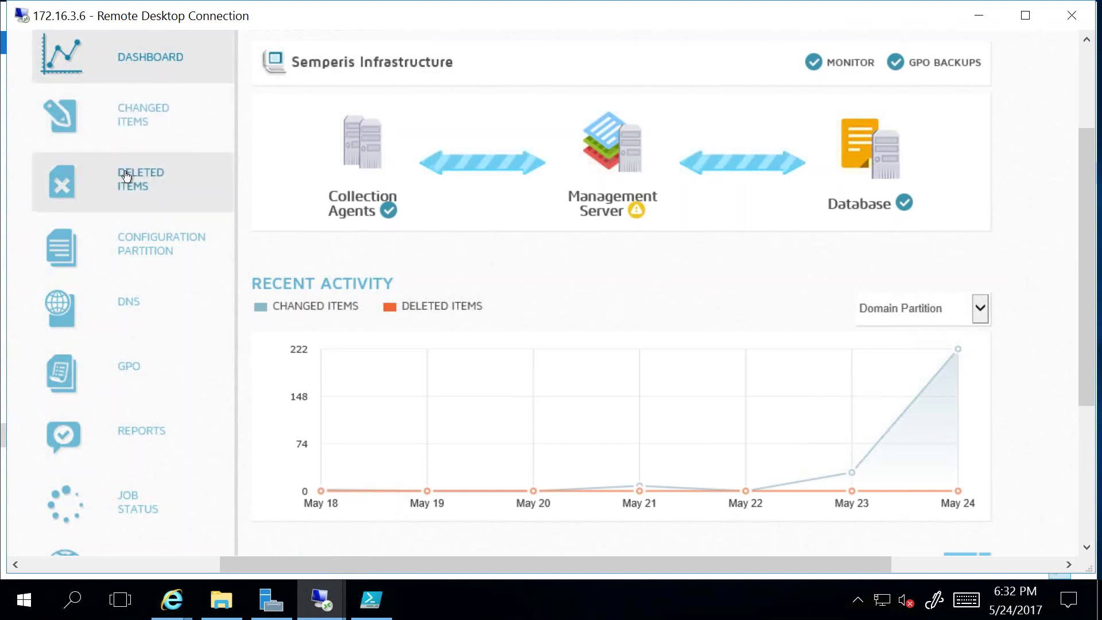
Step: View the Deleted Items list, then reopen Changed Items to see the reversal entries
left_click(140, 179)
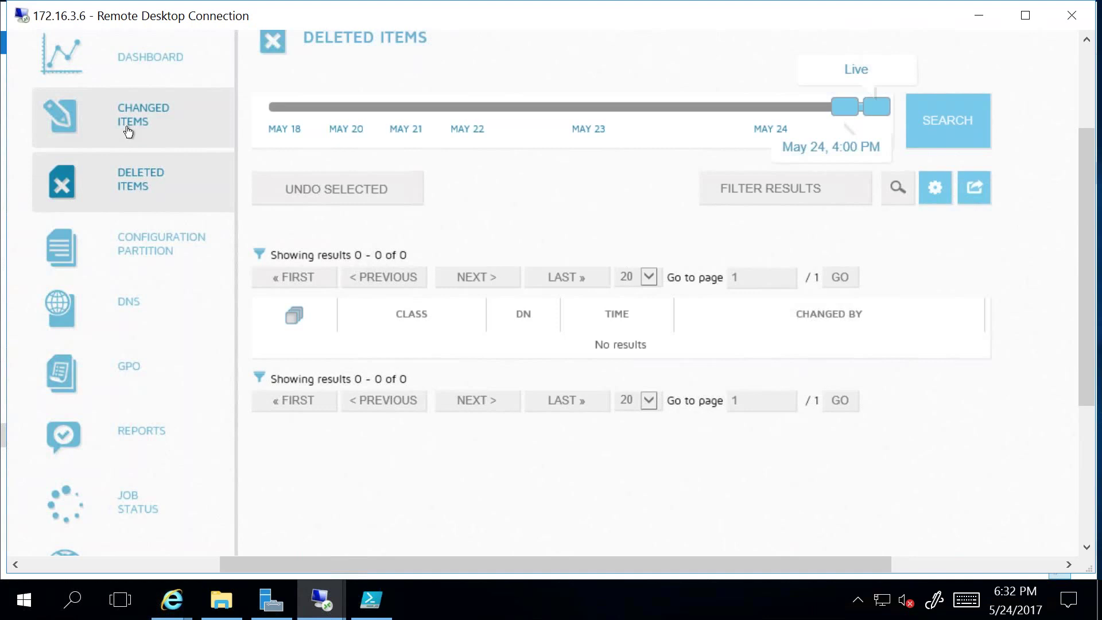
left_click(128, 132)
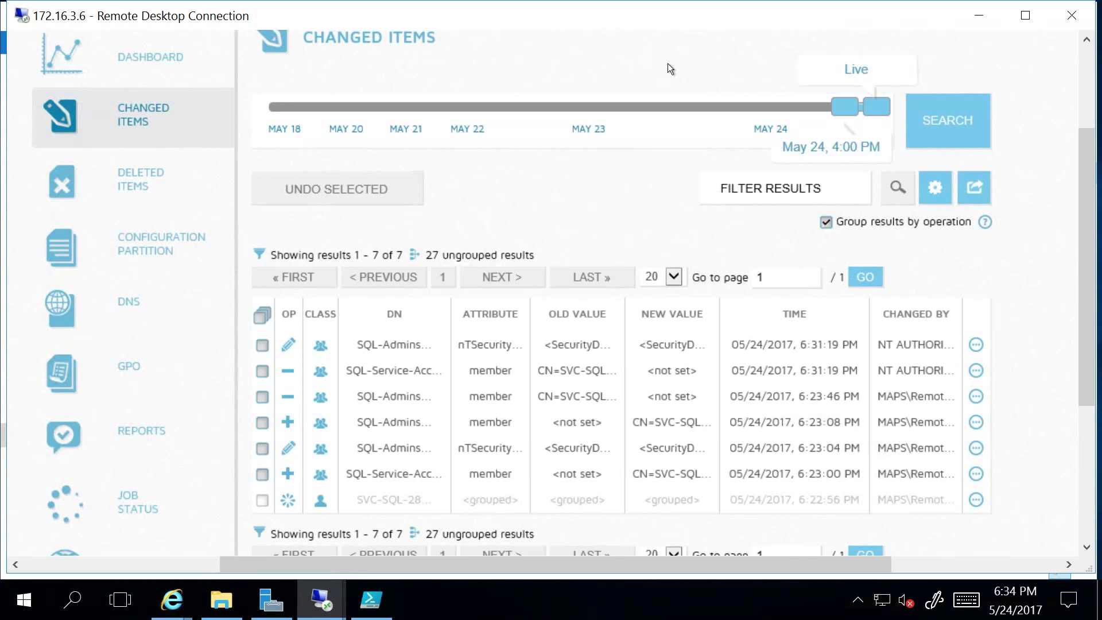
Step: Minimize the 172.16.3.6 Remote Desktop window to reveal the 172.16.3.4 session
left_click(968, 19)
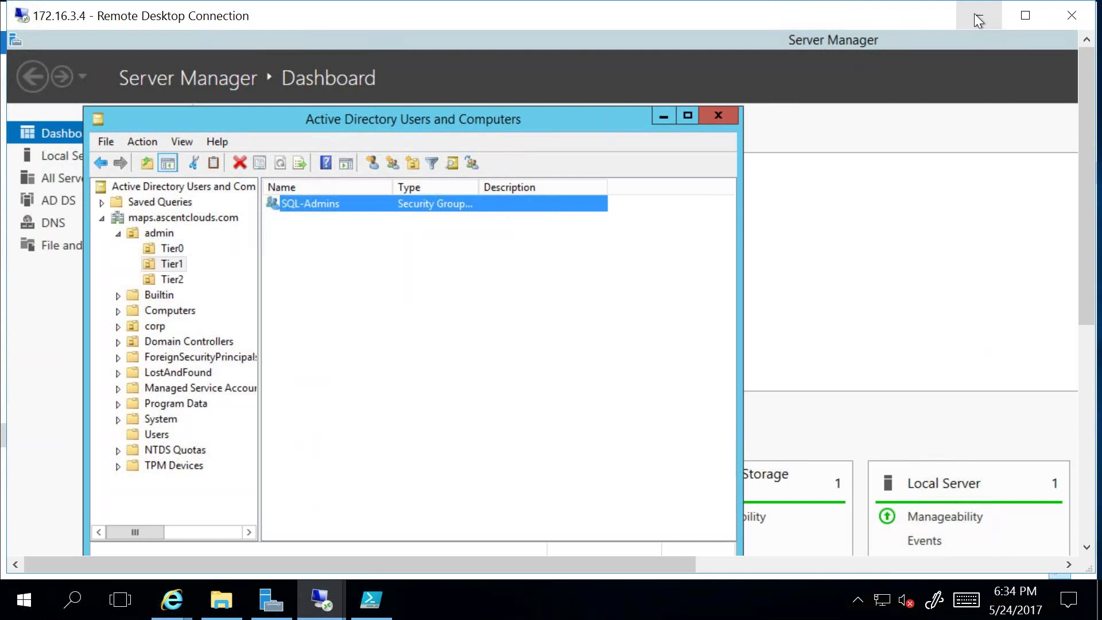
Step: Minimize both remote desktop sessions to reveal the PowerPoint deck at slide 12, Domain Dominance Attack
left_click(973, 12)
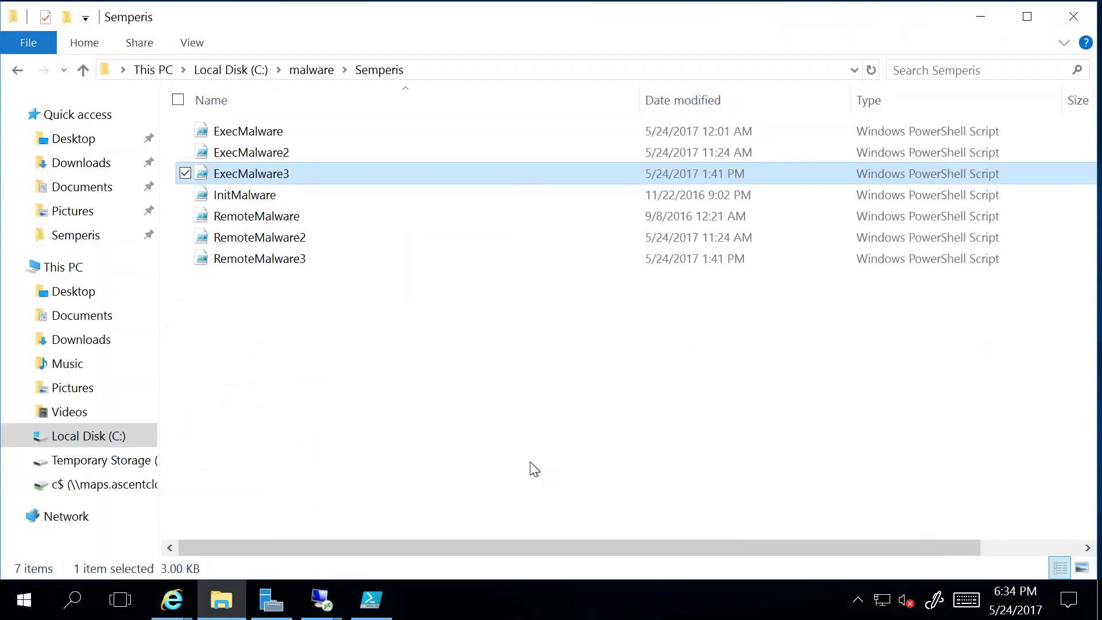
left_click(858, 600)
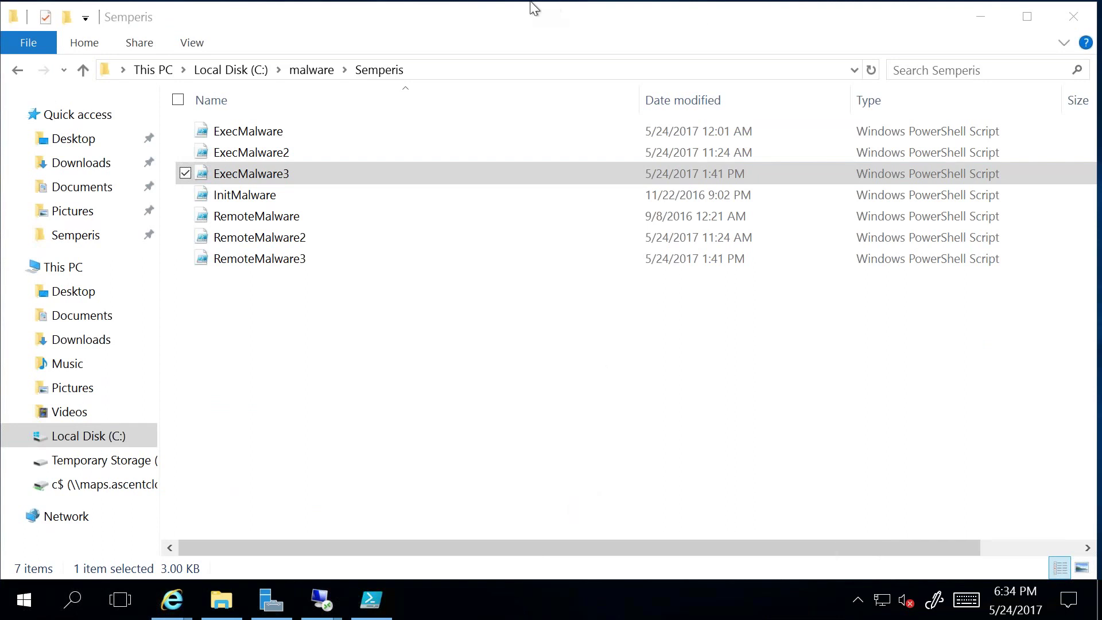
left_click(780, 15)
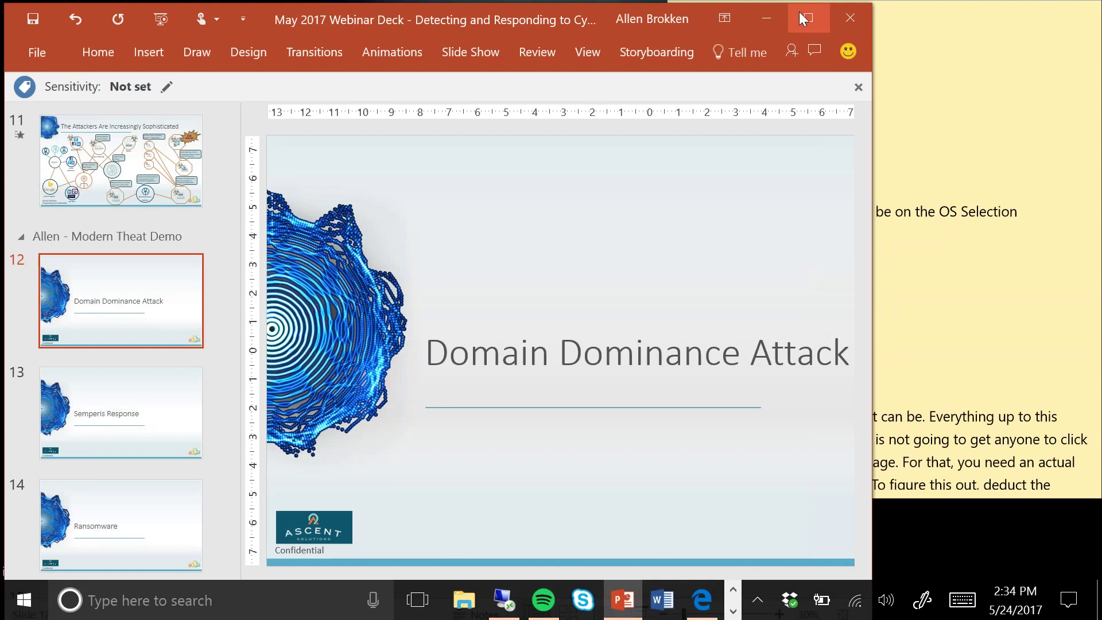
Step: Maximize PowerPoint and present from the current slide to the Ransomware title (slide 14), then end the show
left_click(802, 15)
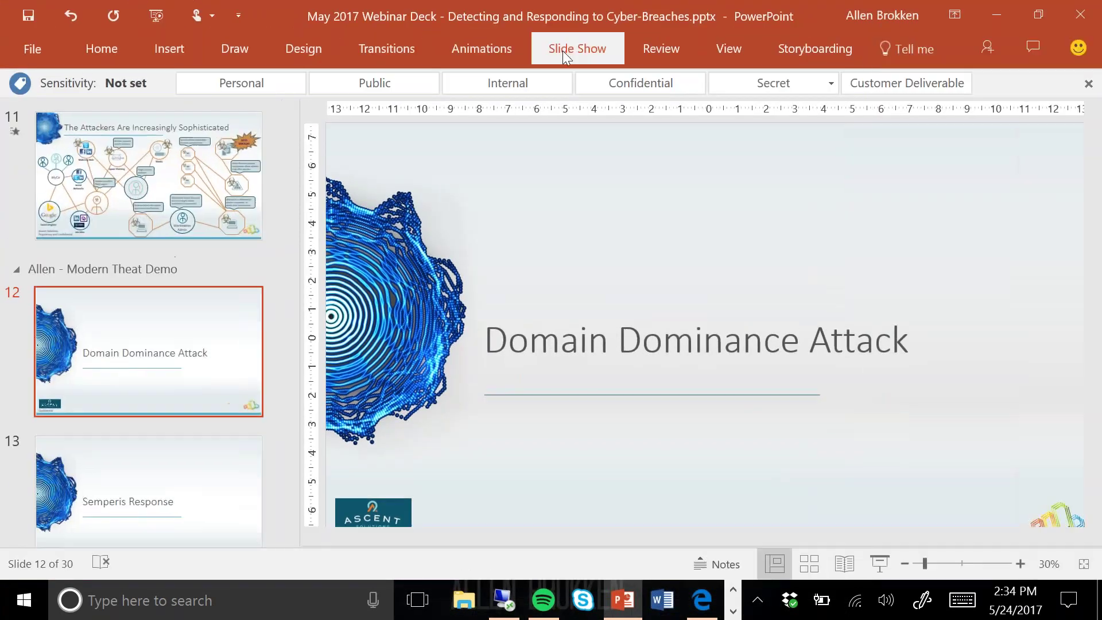
left_click(99, 109)
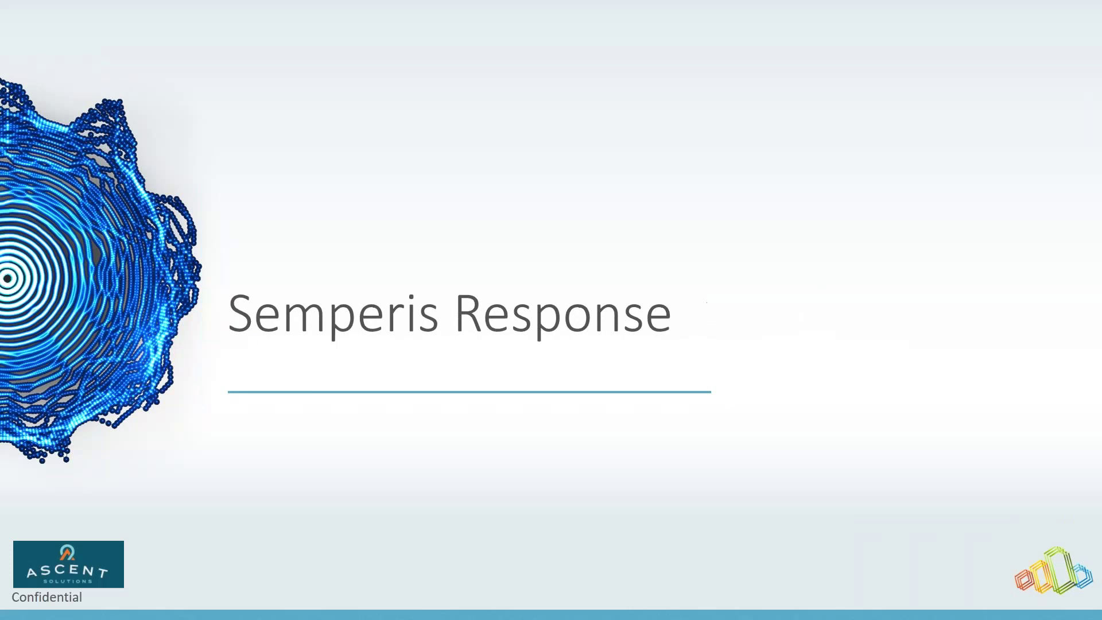
key("Left")
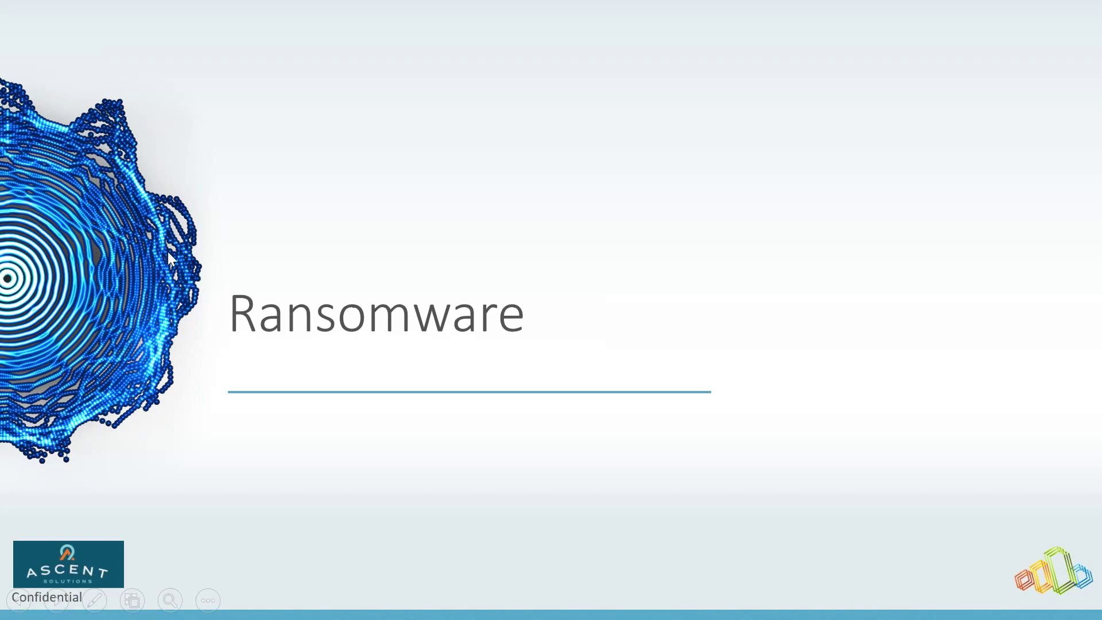
key("Escape")
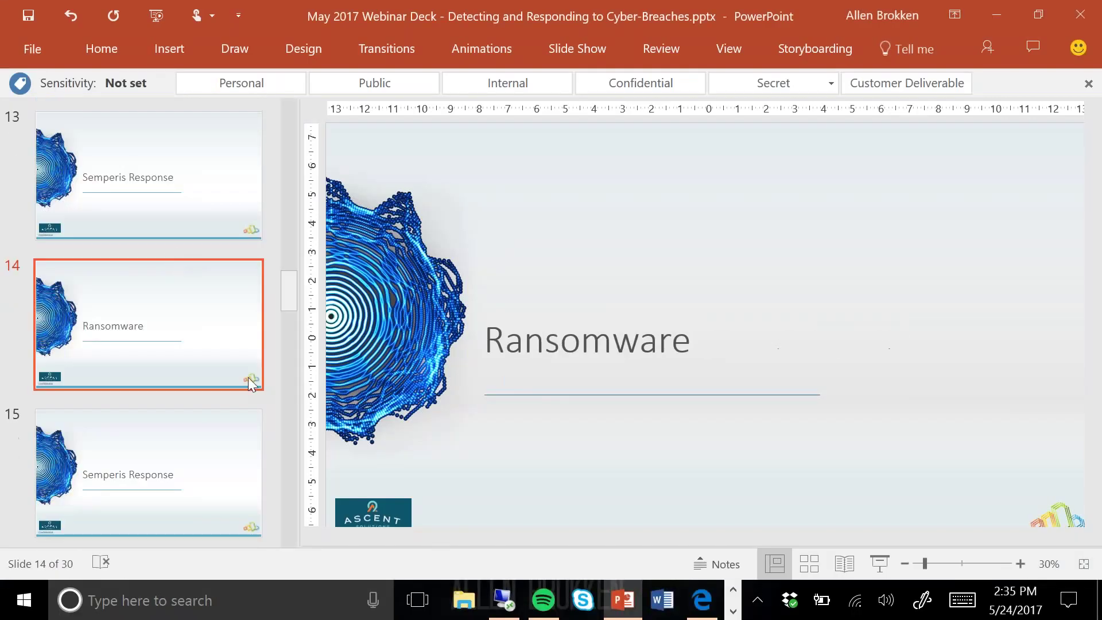
Step: Bring the remote C:\malware\Semperis folder forward and select the ExecMalware2 script
left_click(505, 600)
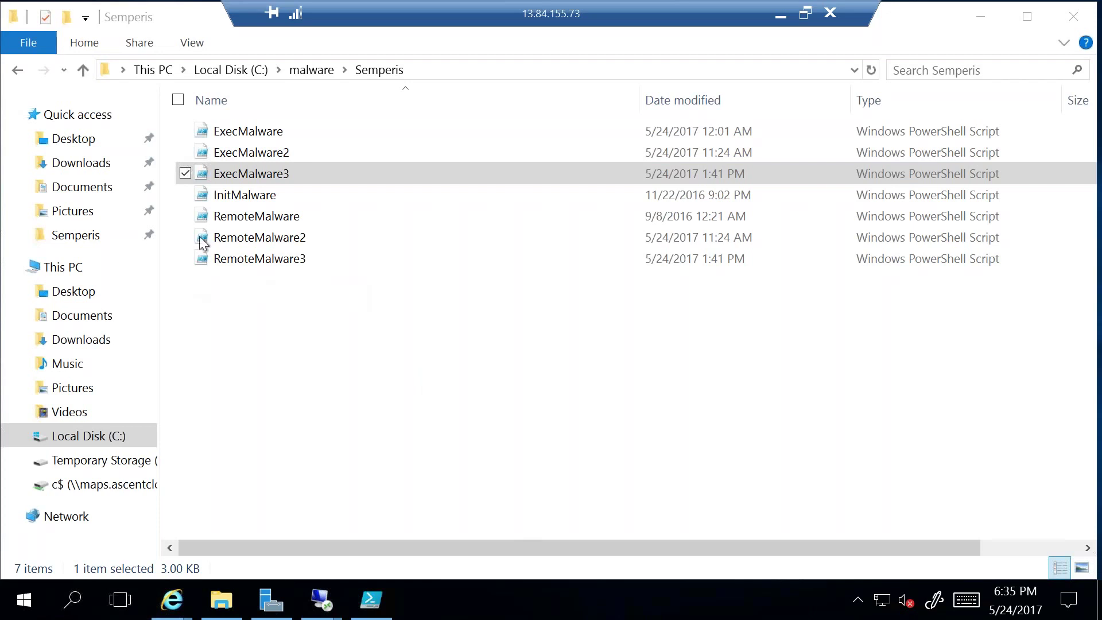
left_click(233, 153)
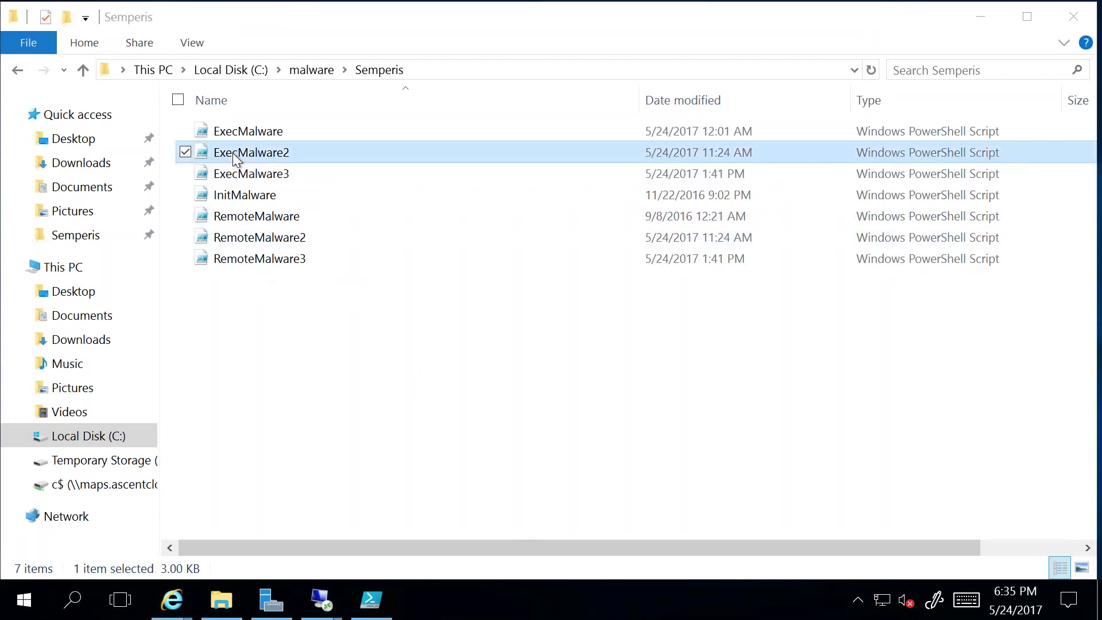
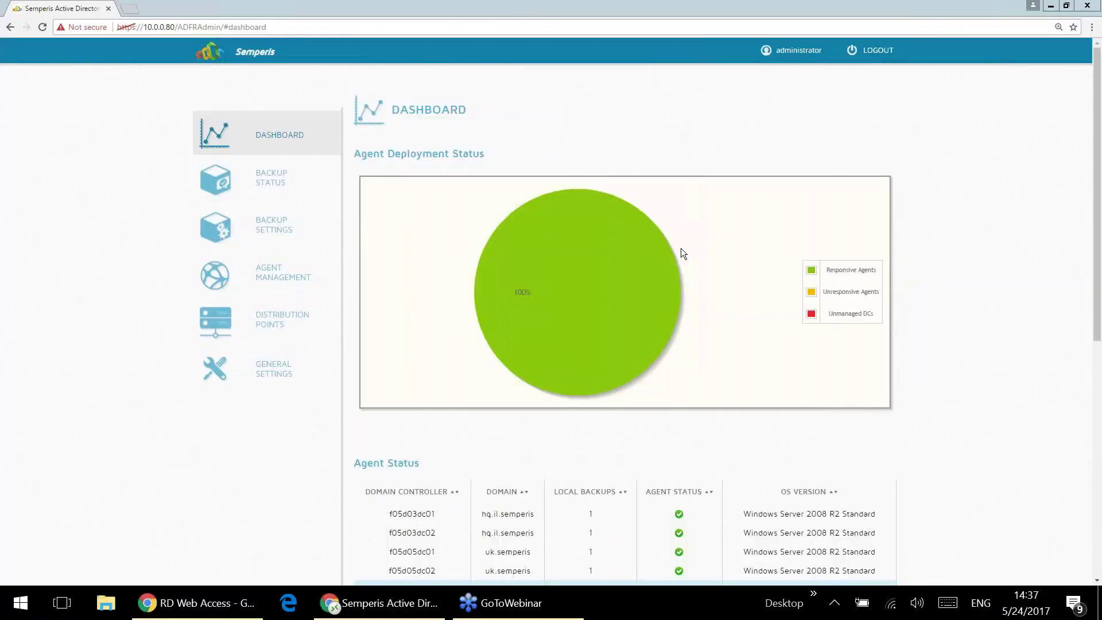
Step: On the Administration Panel sign-in, select the semperis domain and enter the admin username and password
left_click(281, 184)
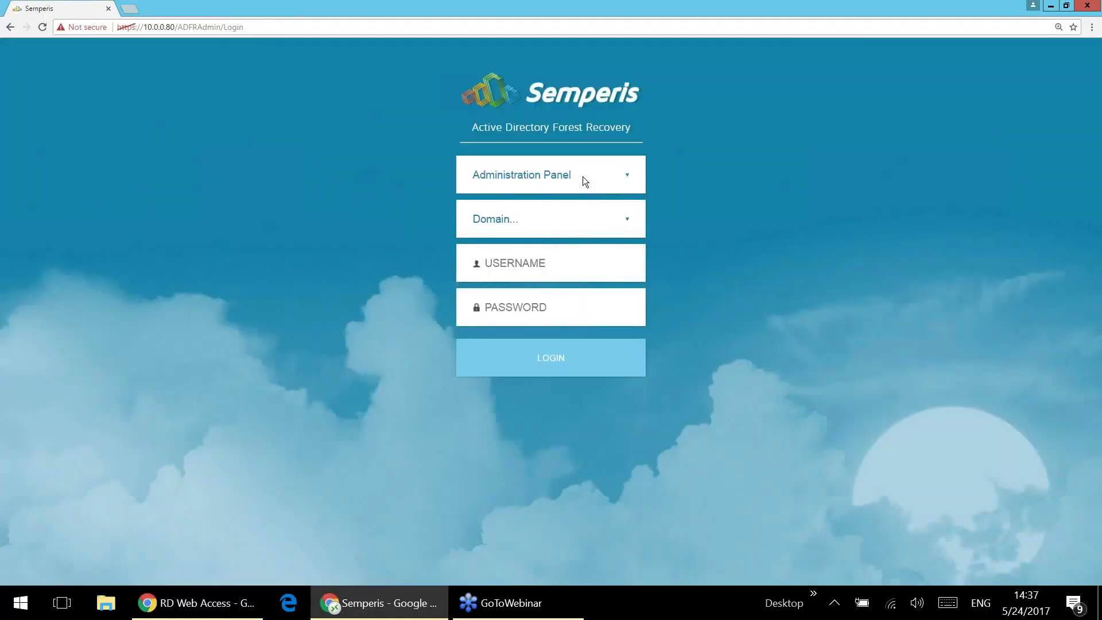
left_click(594, 224)
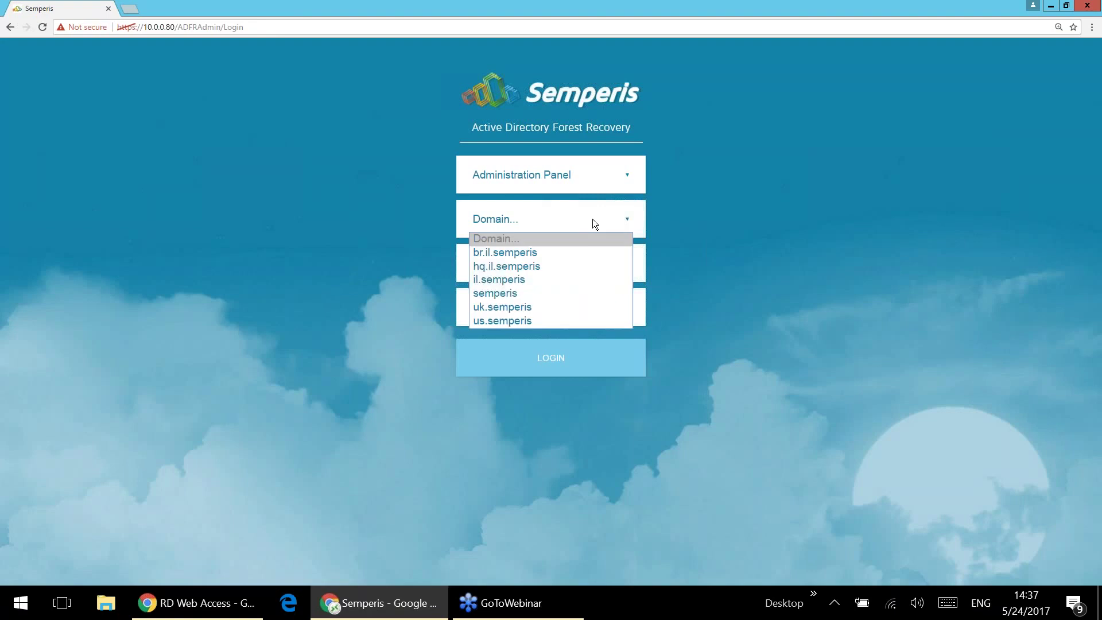
left_click(541, 291)
type("adm")
left_click(553, 283)
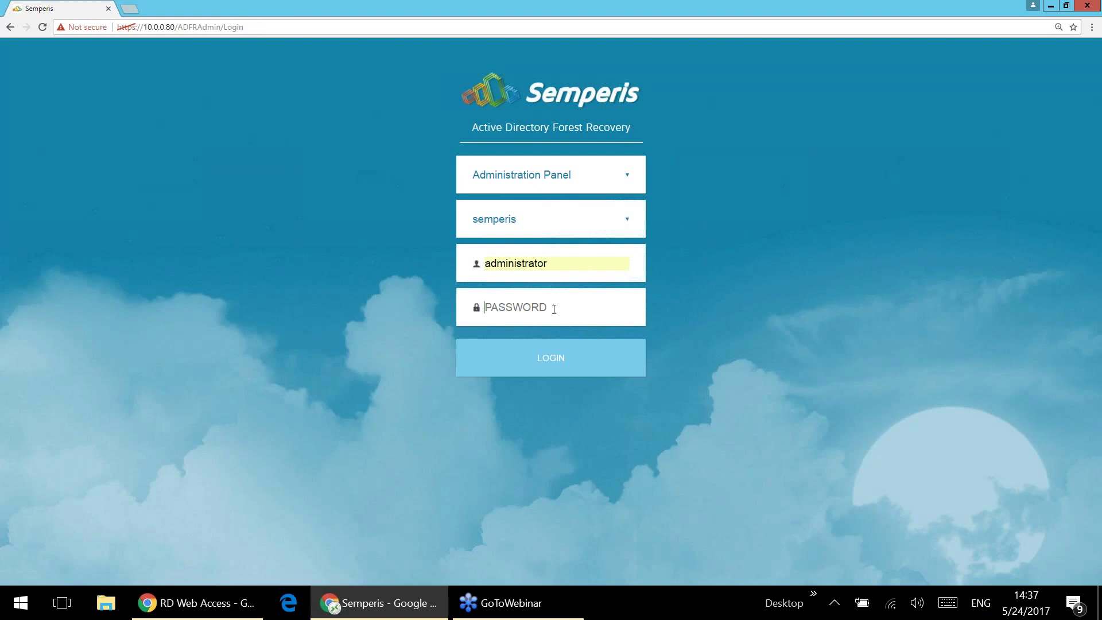
type("•••••••••")
Step: Submit the Administration Panel login and let the agent status dashboard load
left_click(556, 374)
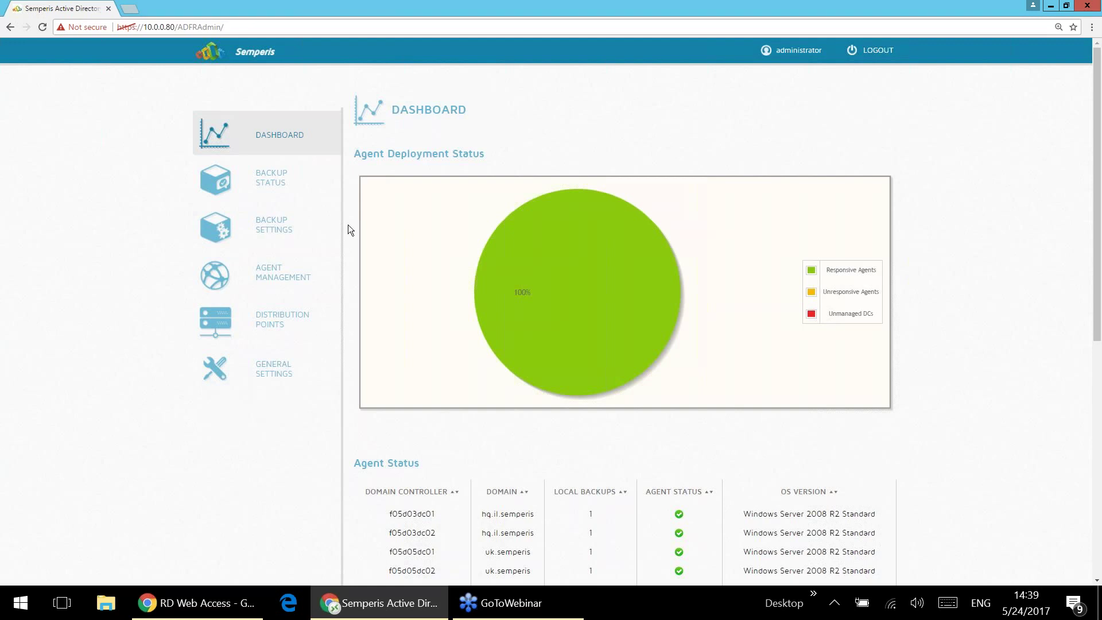
Step: Open Backup Settings, dismiss the Backup Now prompt without running it, and go to Backup Status
left_click(309, 210)
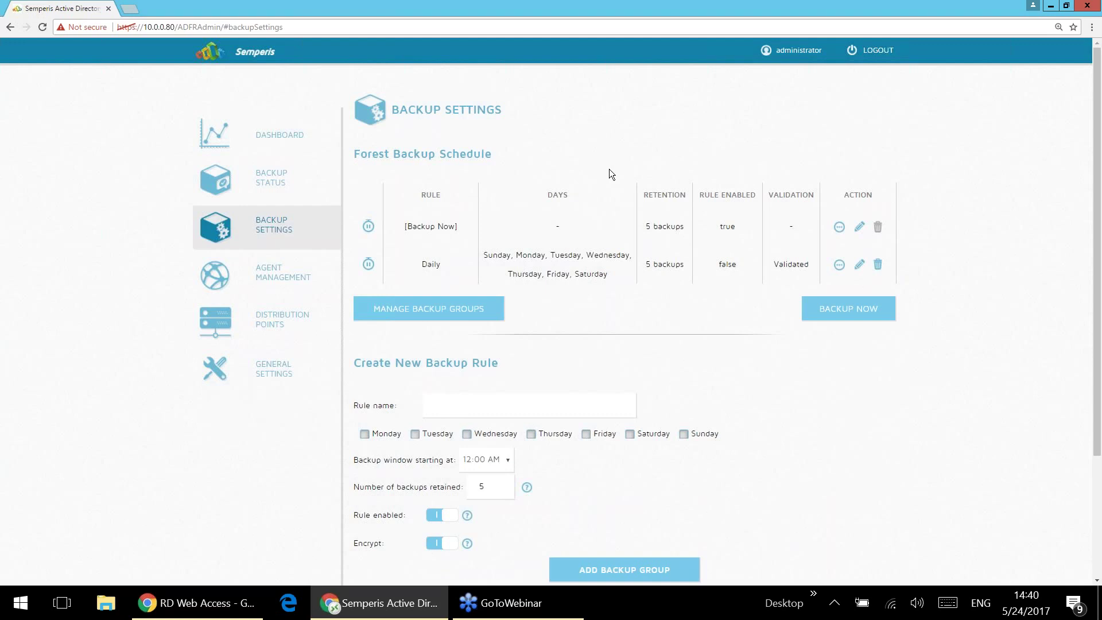
left_click(819, 312)
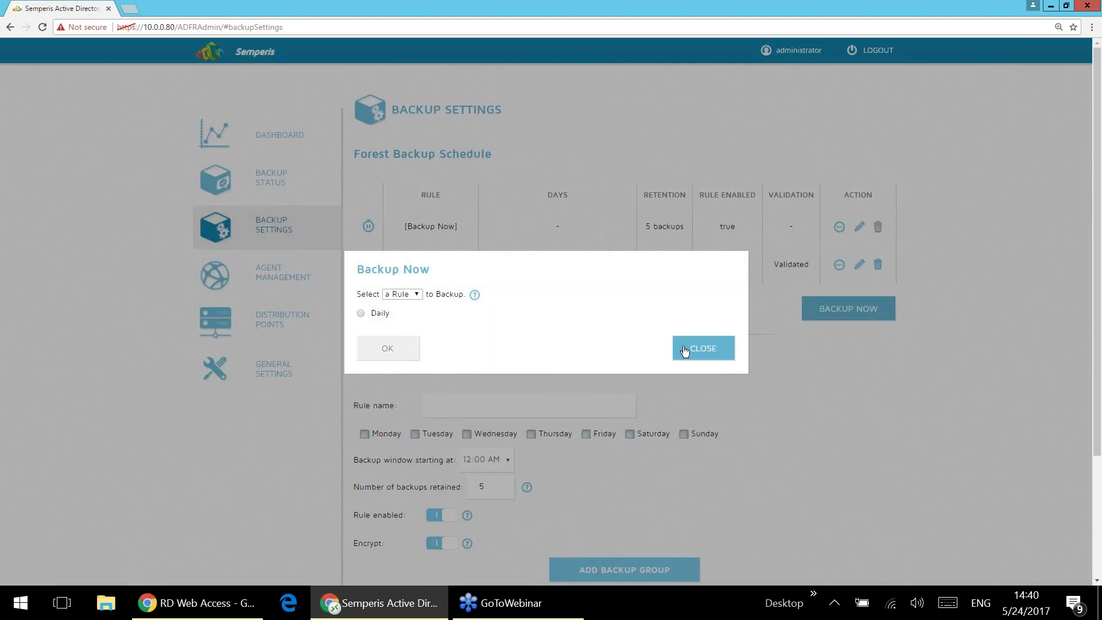
left_click(421, 232)
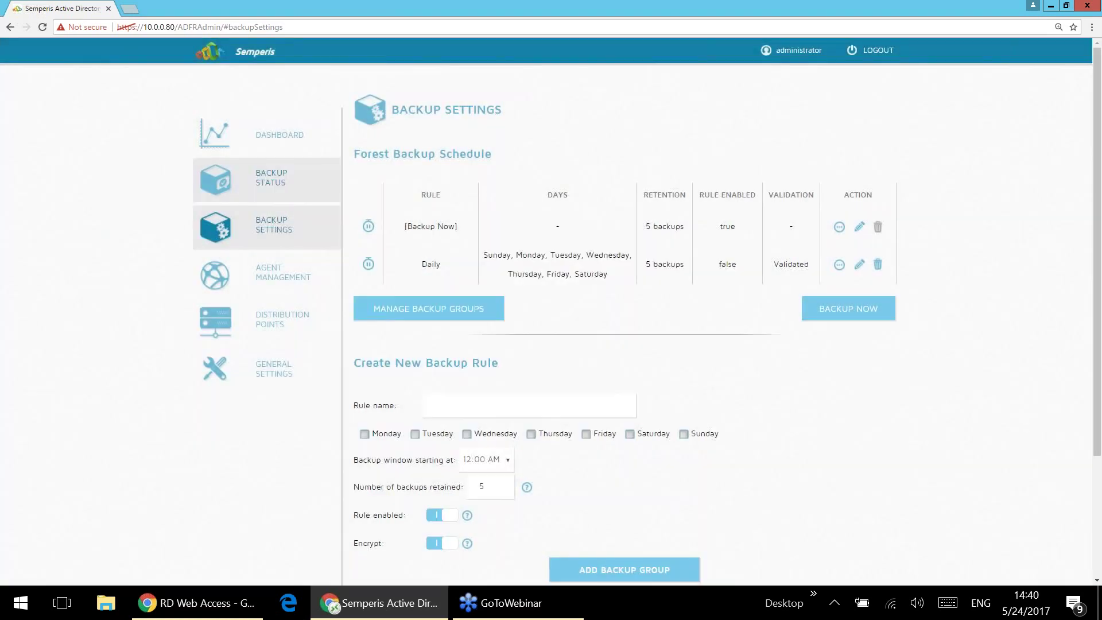
left_click(283, 186)
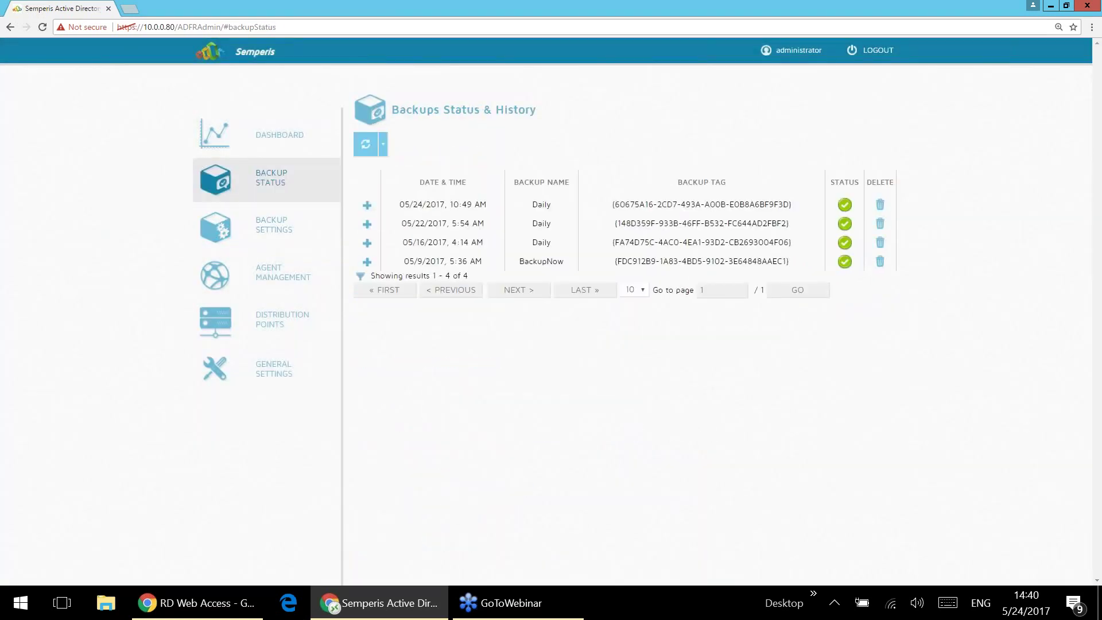
Step: Expand the 05/24/2017 Daily backup and scroll through each domain controller's backup status
left_click(447, 201)
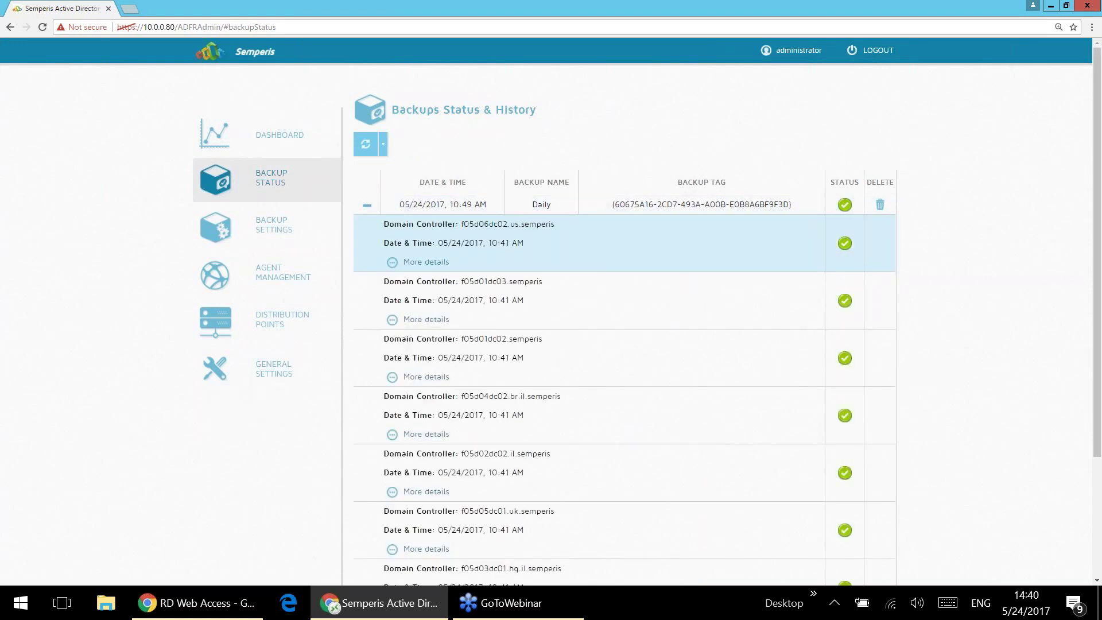
scroll(574, 241, "down", 1)
scroll(574, 253, "down", 2)
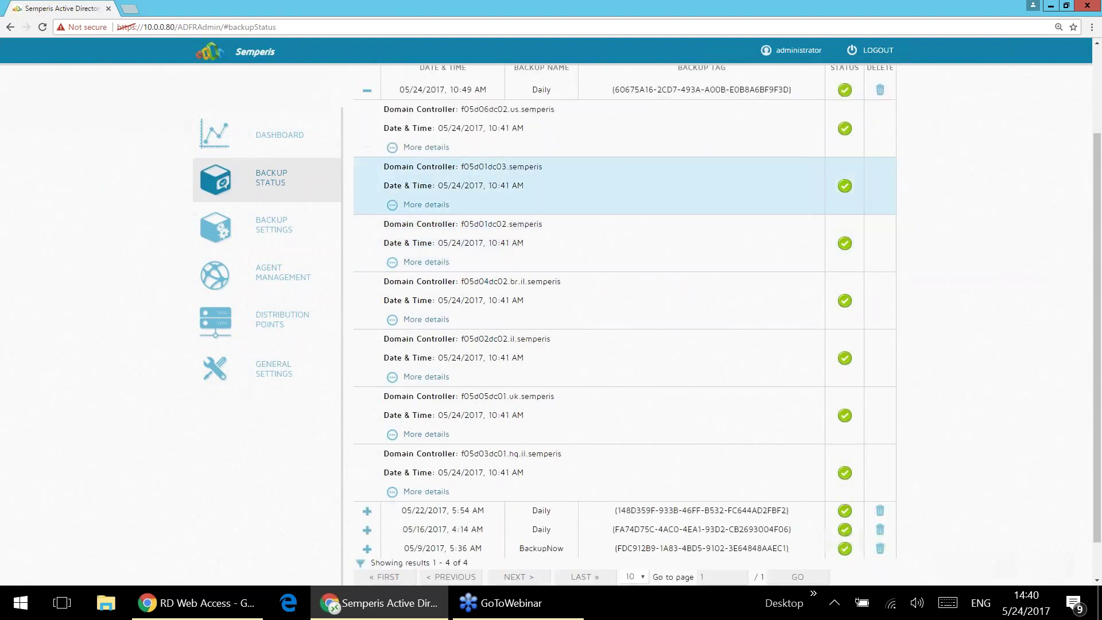
scroll(574, 252, "up", 3)
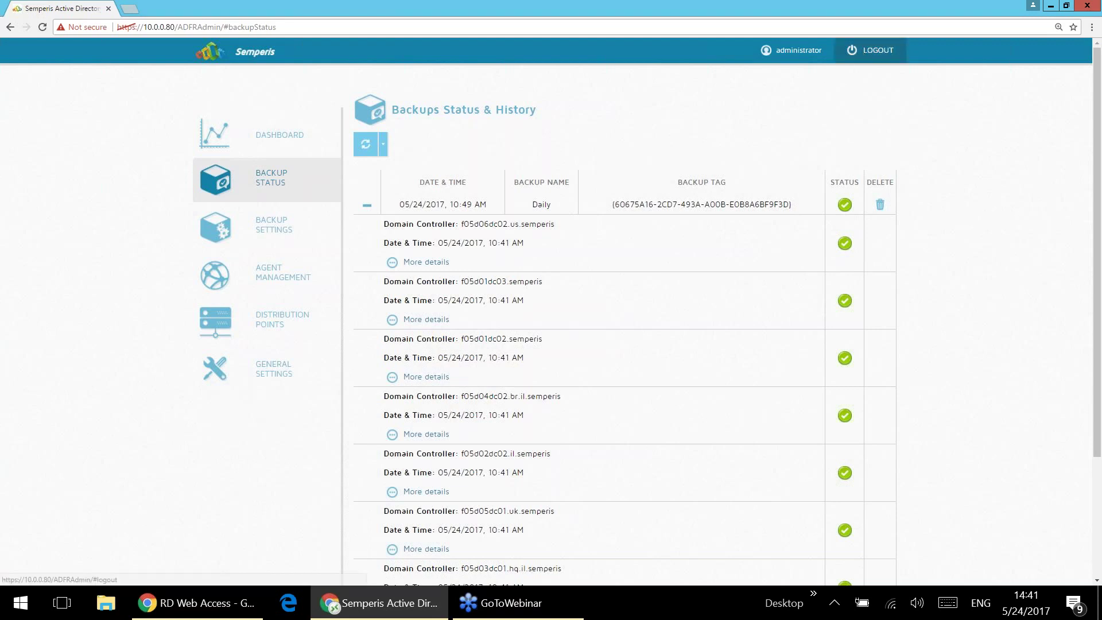
Step: Sign out of the Administration Panel and choose the Recovery Panel with the semperis domain
left_click(861, 50)
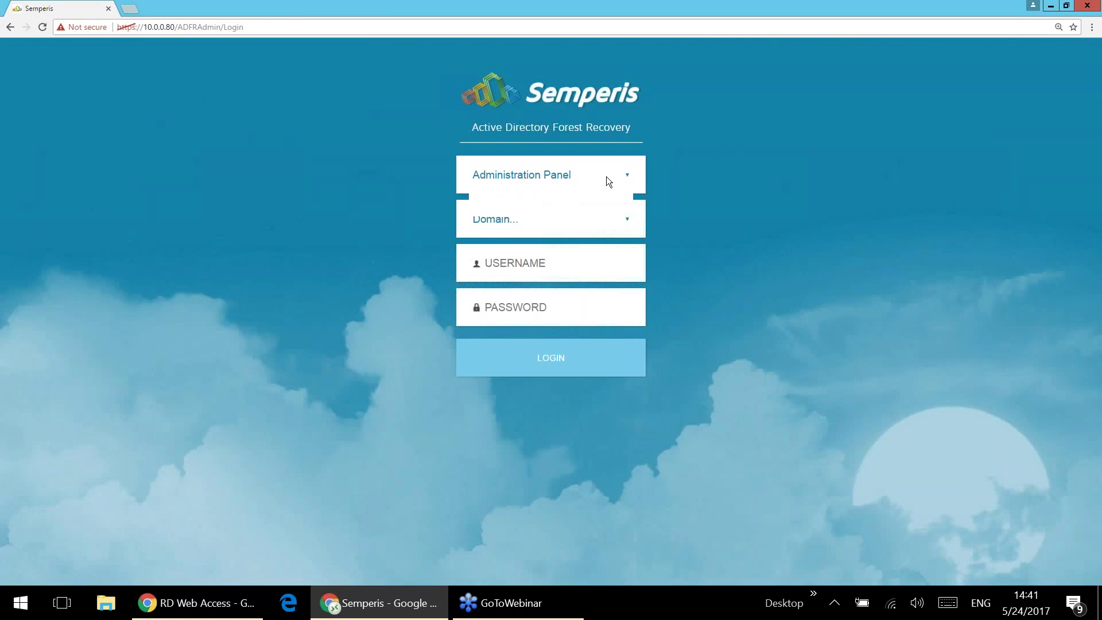
left_click(606, 177)
left_click(587, 208)
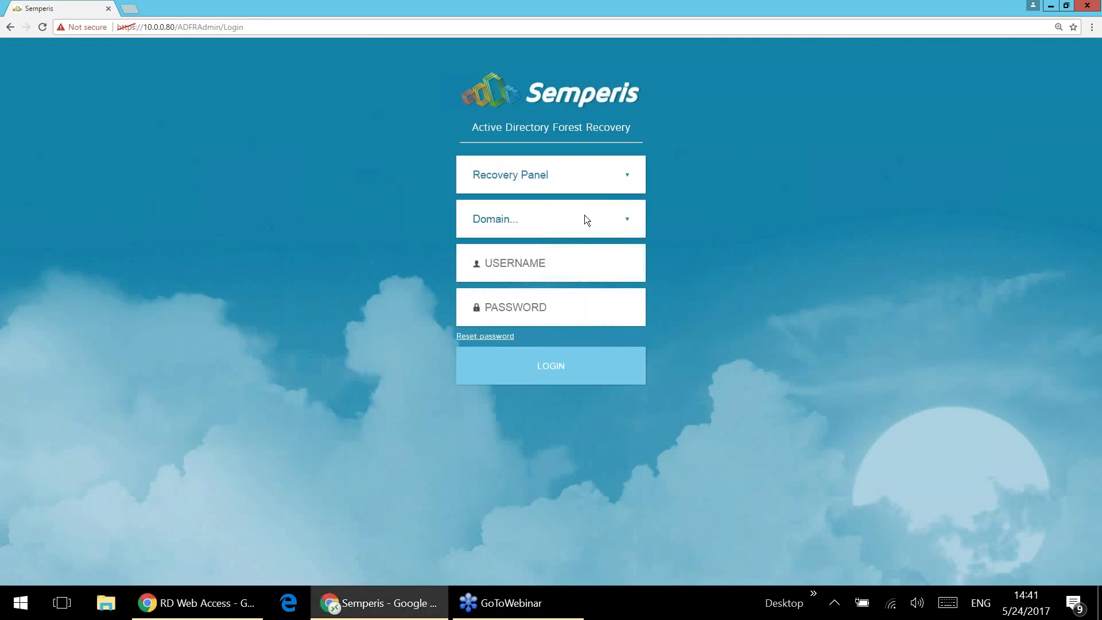
left_click(585, 216)
left_click(557, 248)
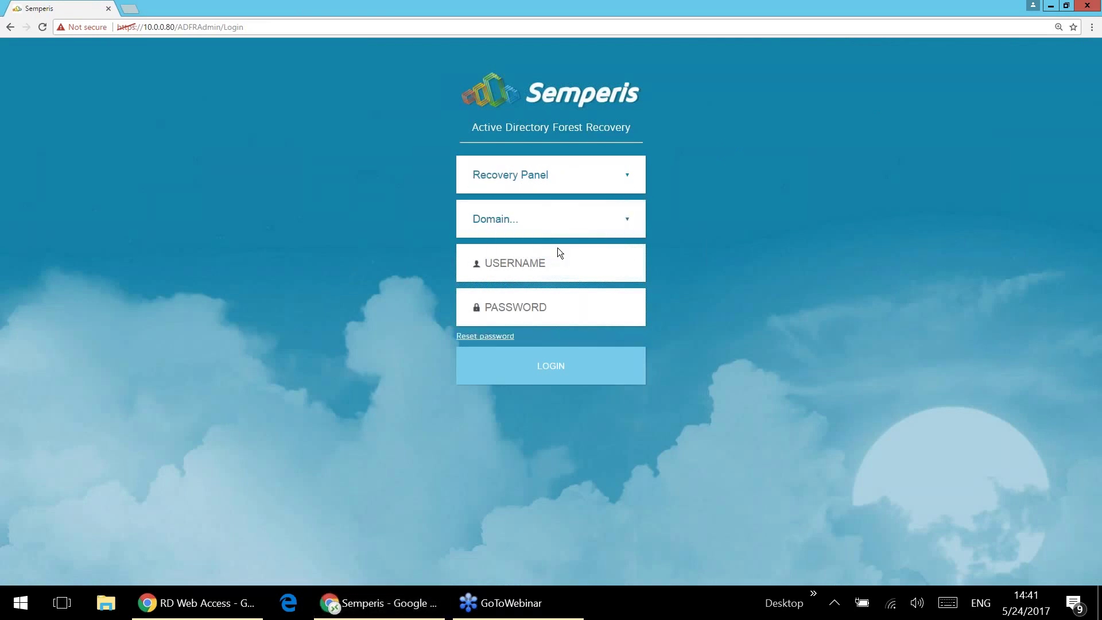
Step: Log in to the Recovery Panel with the admin username and password
type("administrator")
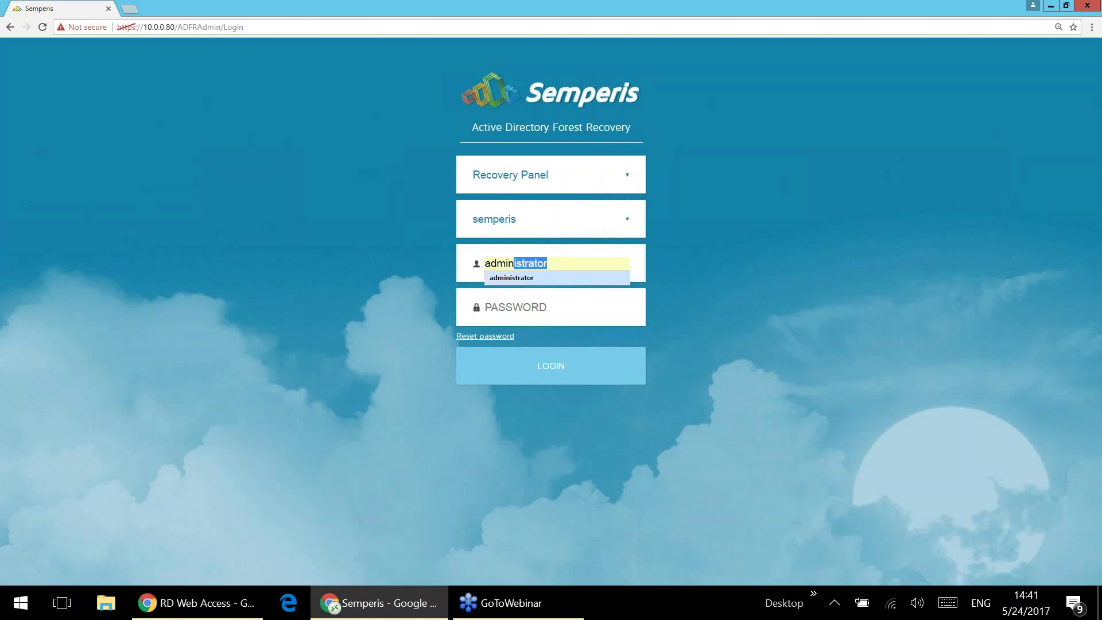
left_click(545, 278)
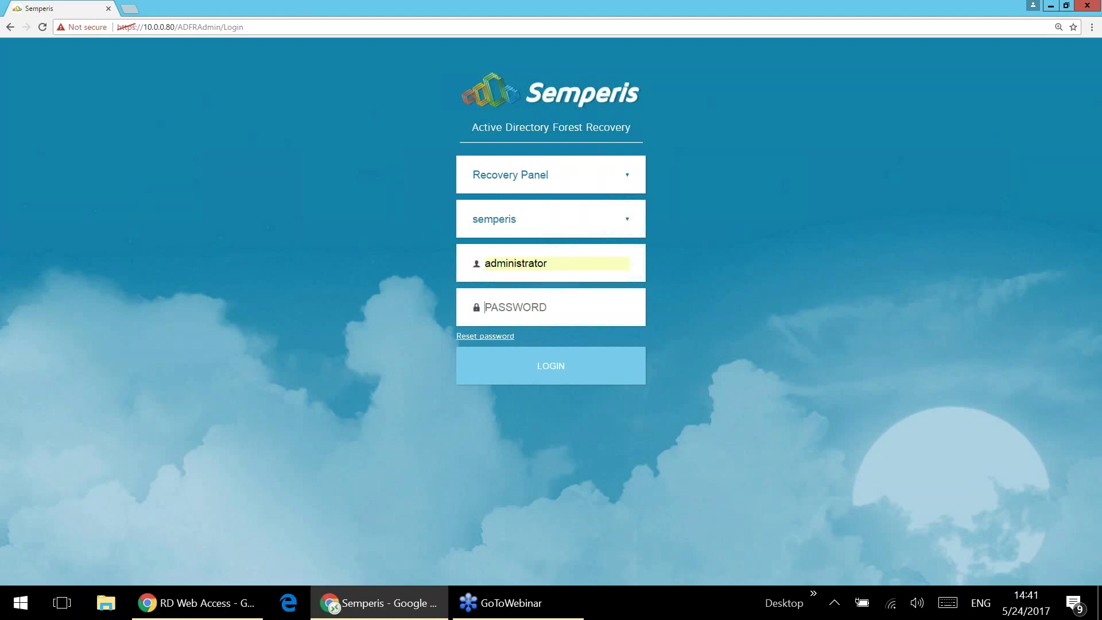
type("•••••••••")
key("Return")
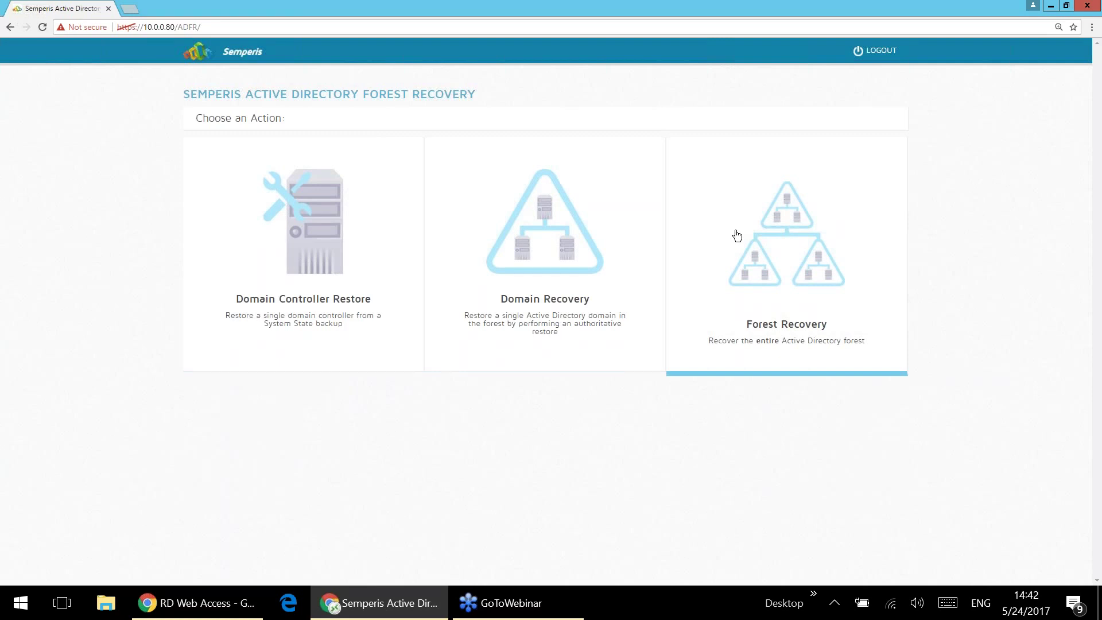
Step: Start a Forest Recovery and select the 05/22/2017, 5:54 AM backup set
left_click(738, 235)
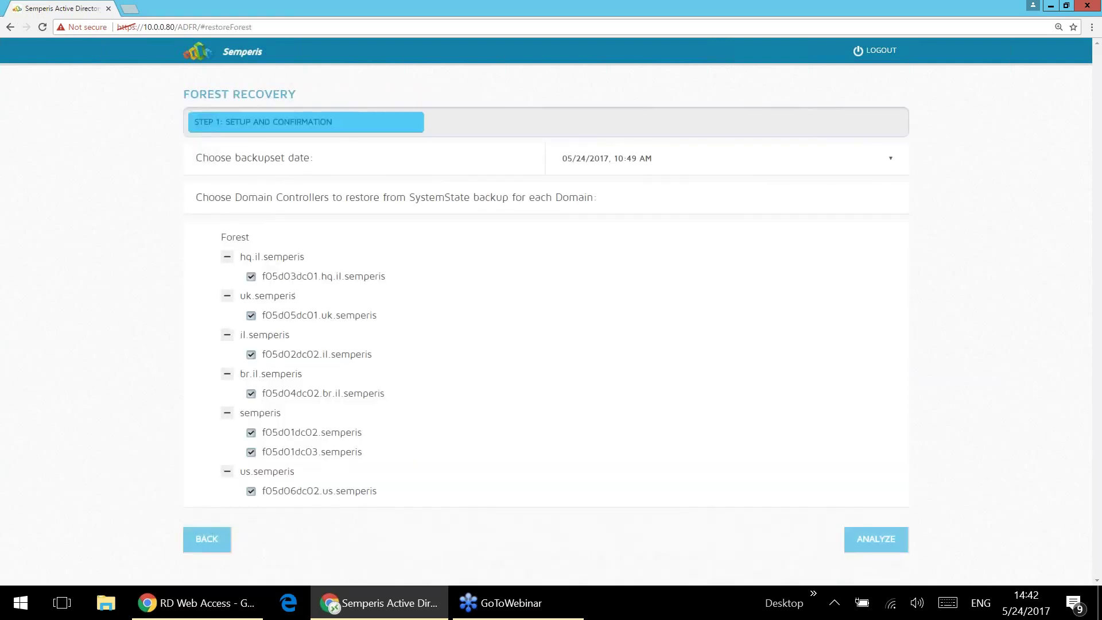
left_click(684, 159)
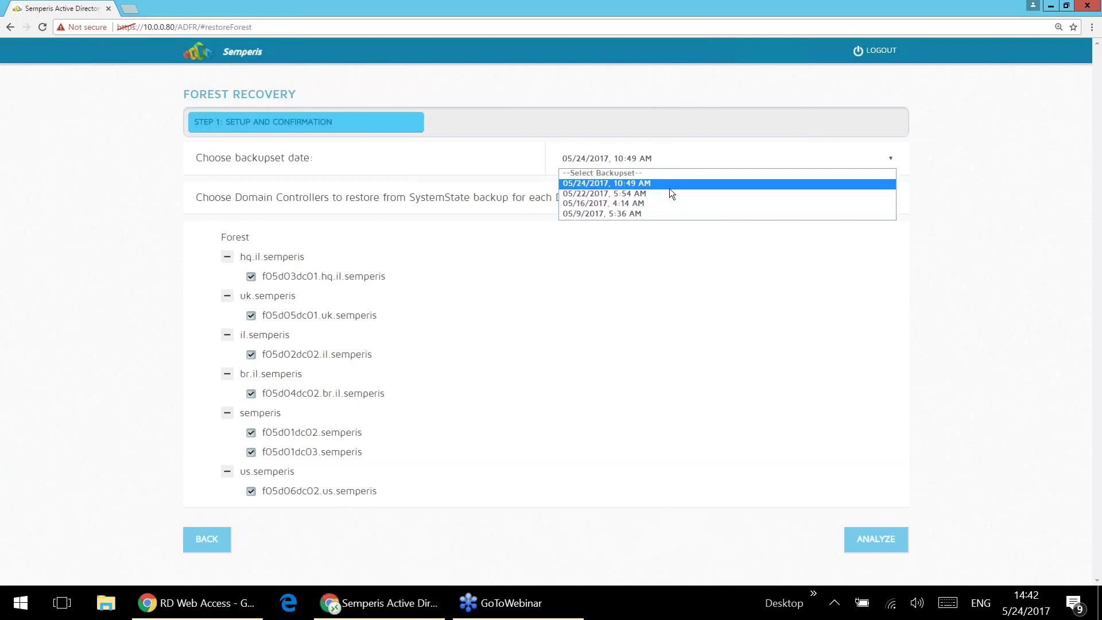
left_click(670, 188)
left_click(676, 164)
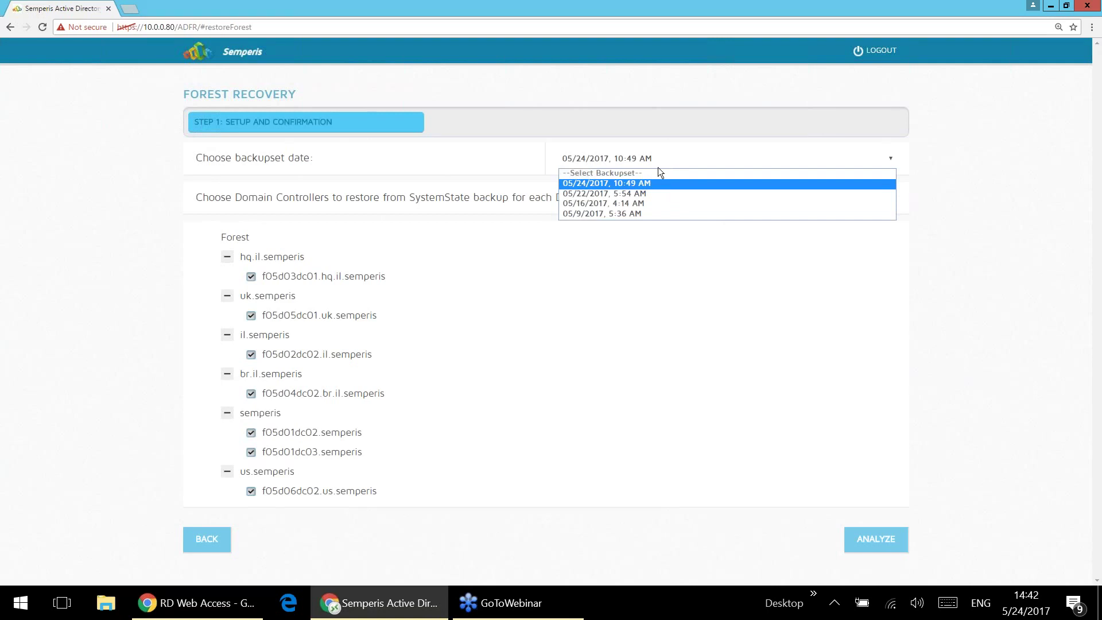
left_click(611, 195)
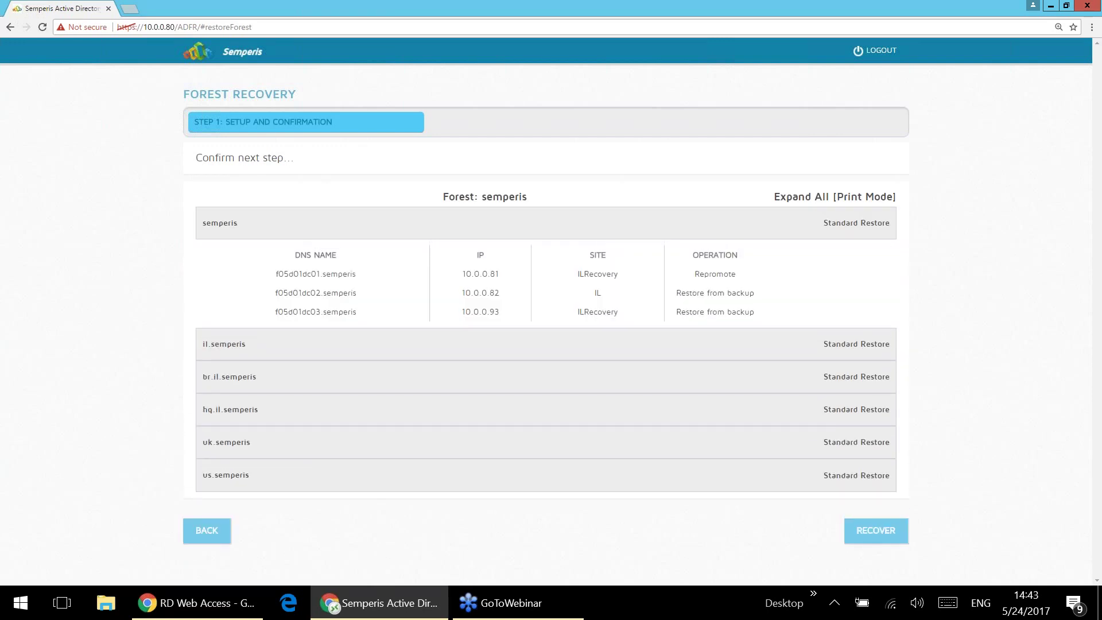
Step: Check the us.semperis domain controllers in the plan, then submit it with RECOVER
left_click(643, 481)
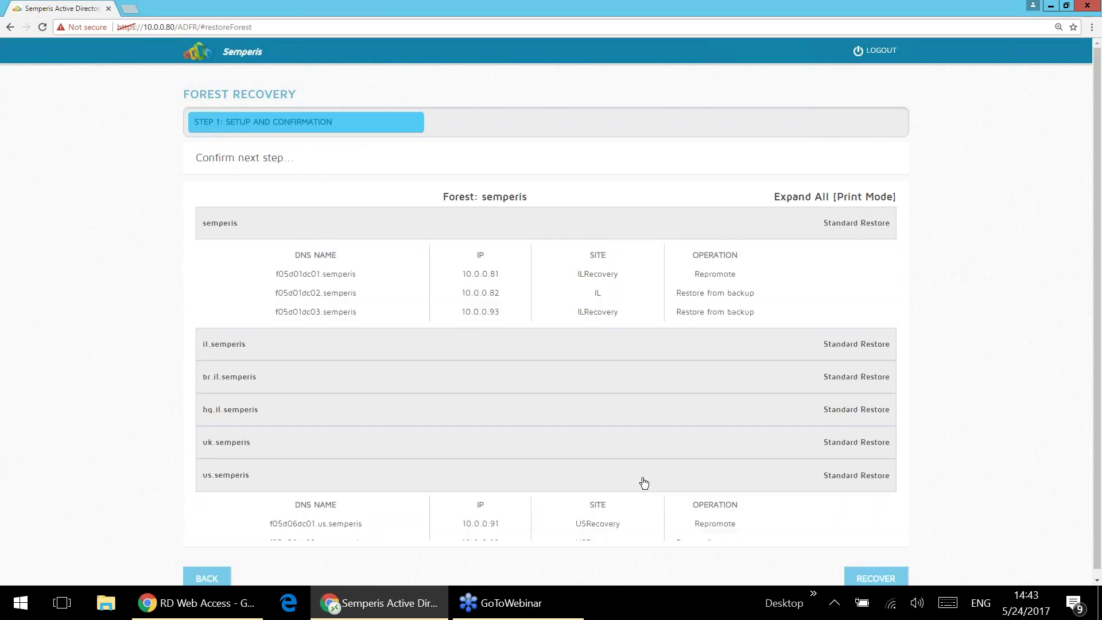
scroll(644, 483, "down", 1)
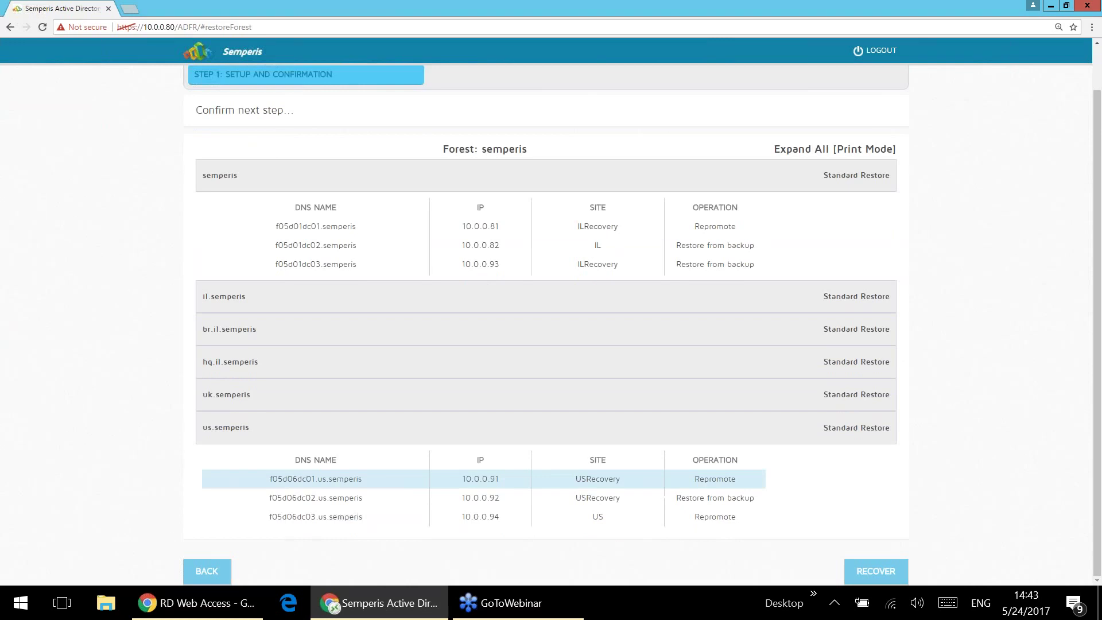
left_click(589, 430)
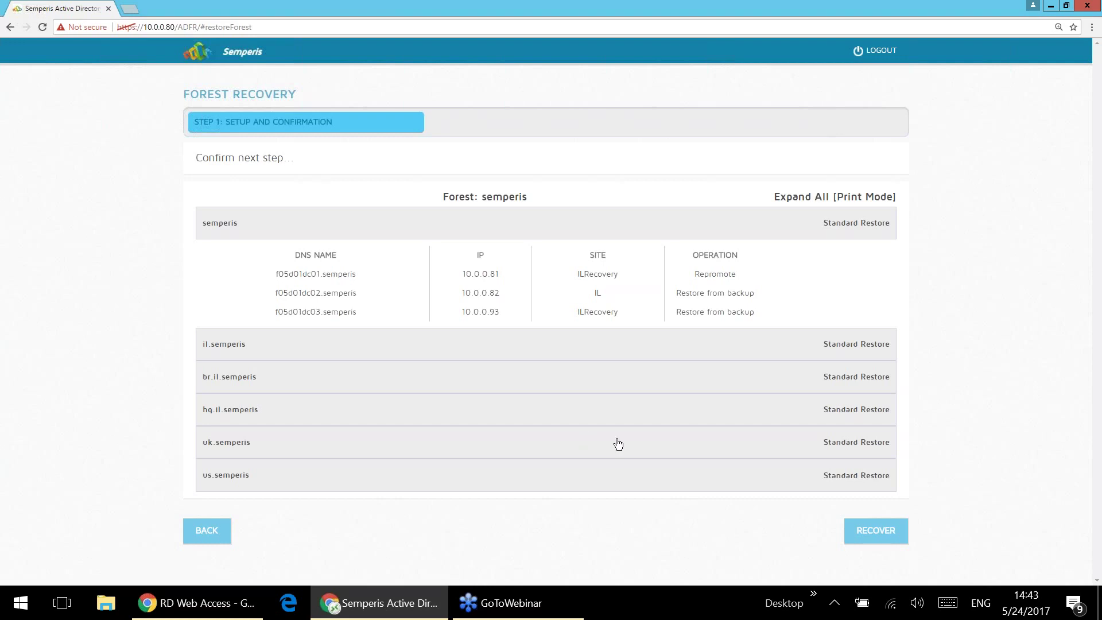
left_click(861, 536)
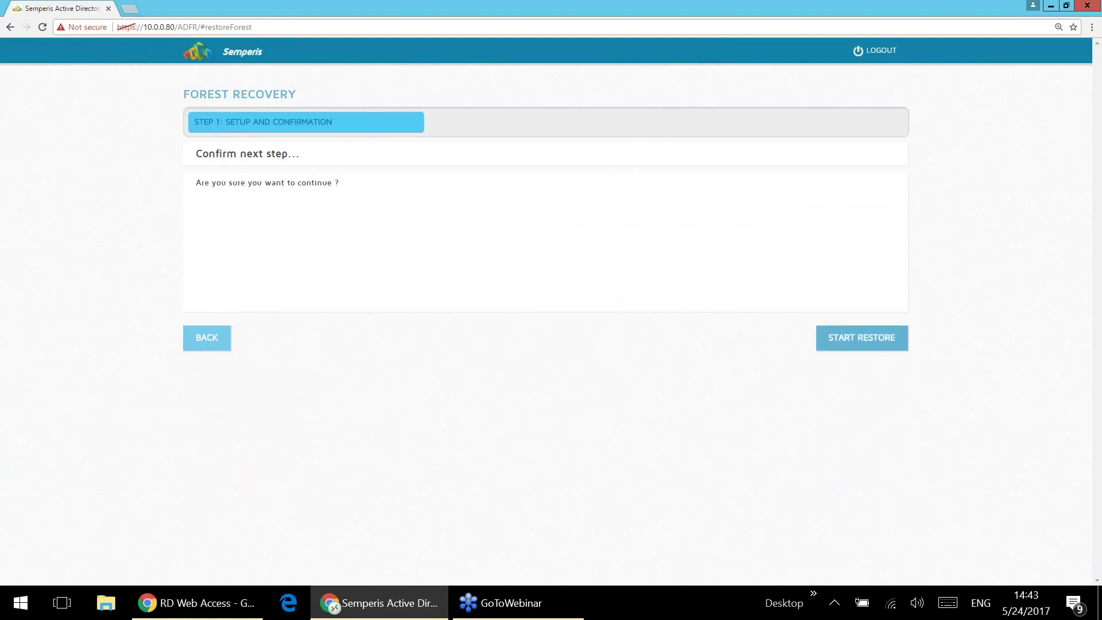
Step: Confirm START RESTORE, enable the progress log, and switch back to the presentation slides
left_click(861, 338)
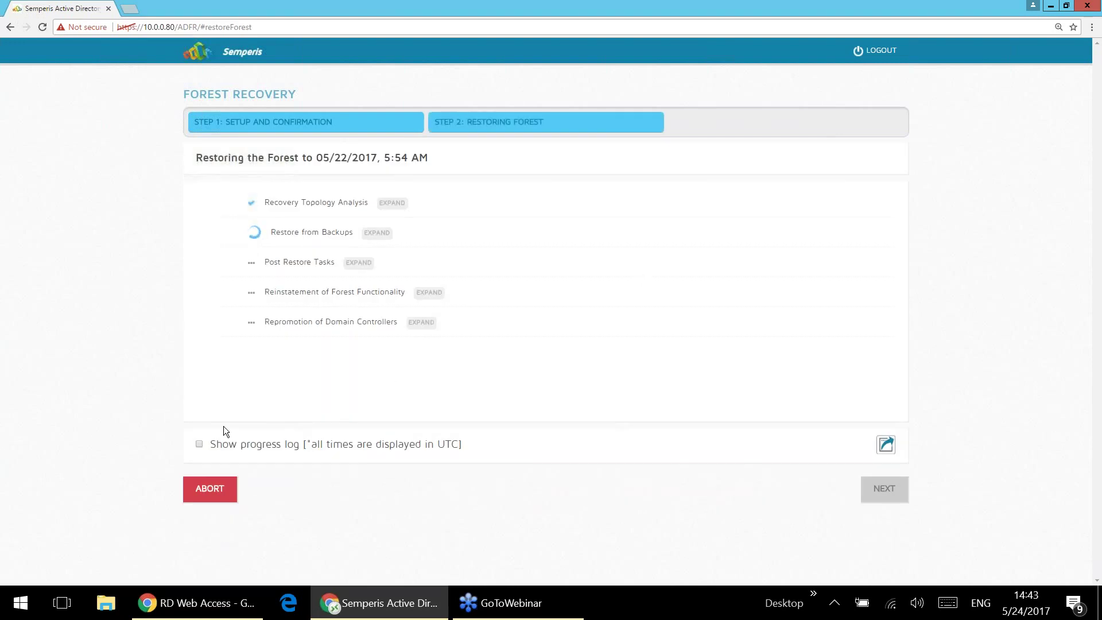
left_click(199, 445)
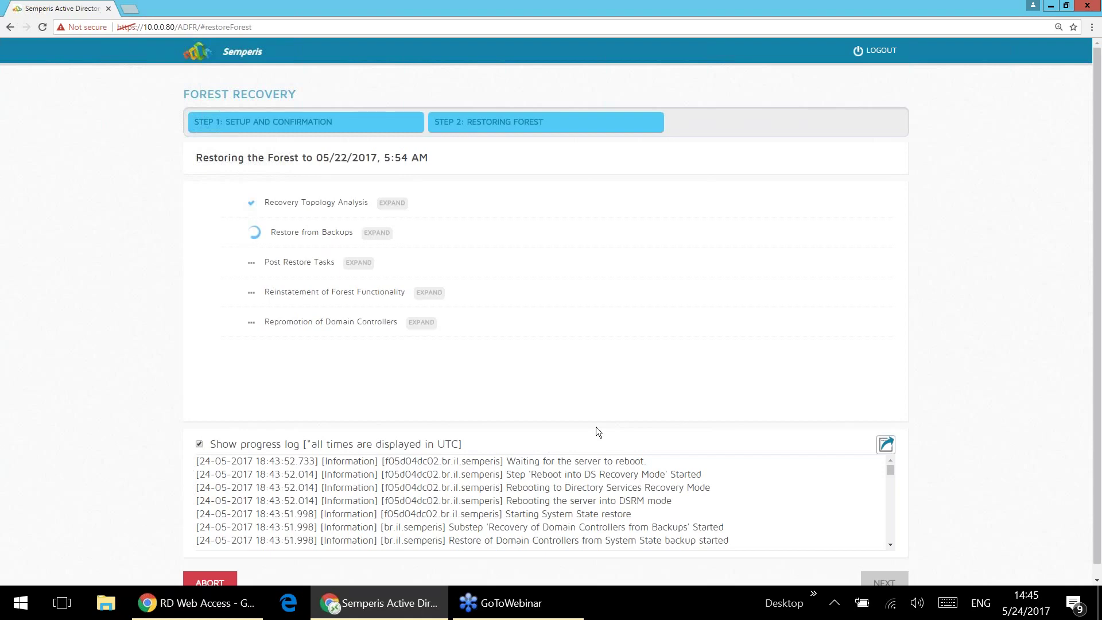
key("alt+Tab")
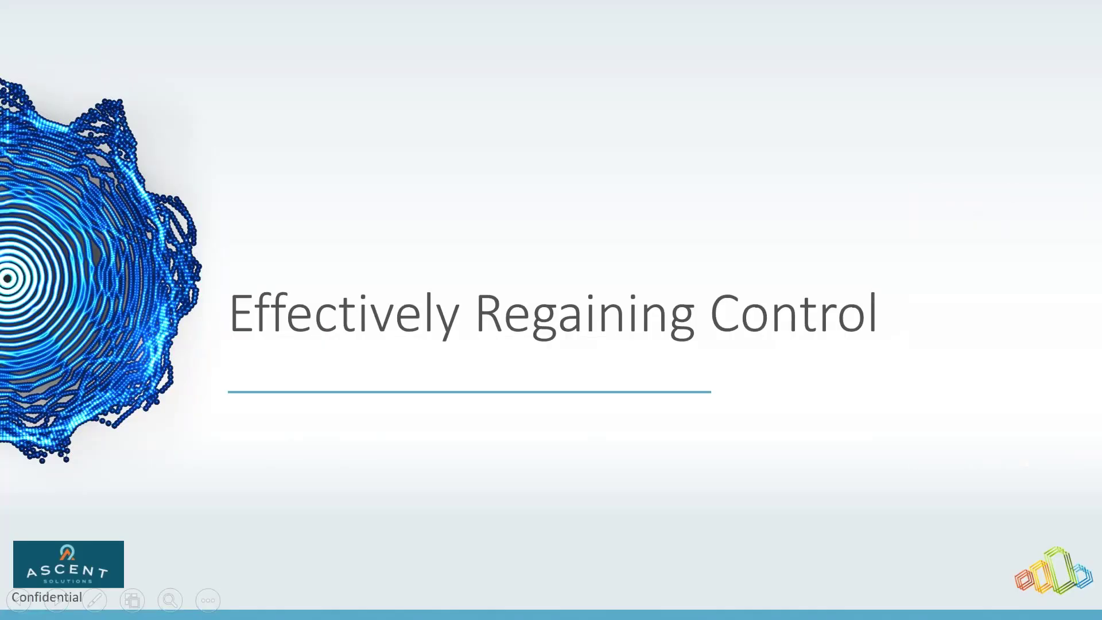